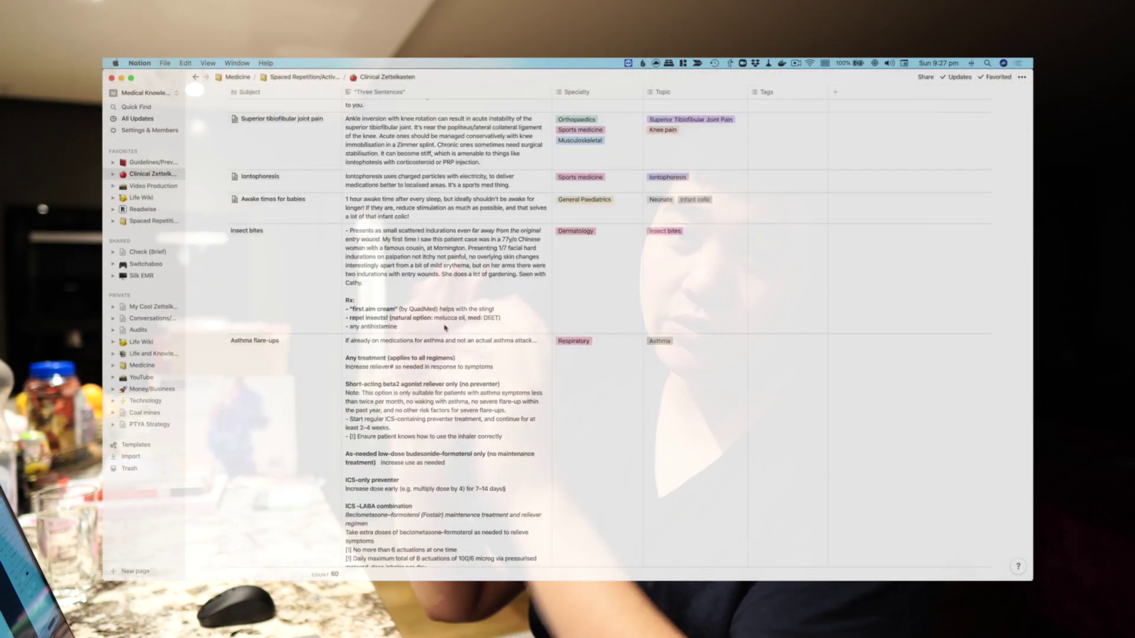
Step: Scroll down the Clinical Zettelkasten database toward the Women's Health Breast notes
scroll(445, 328, "down", 20)
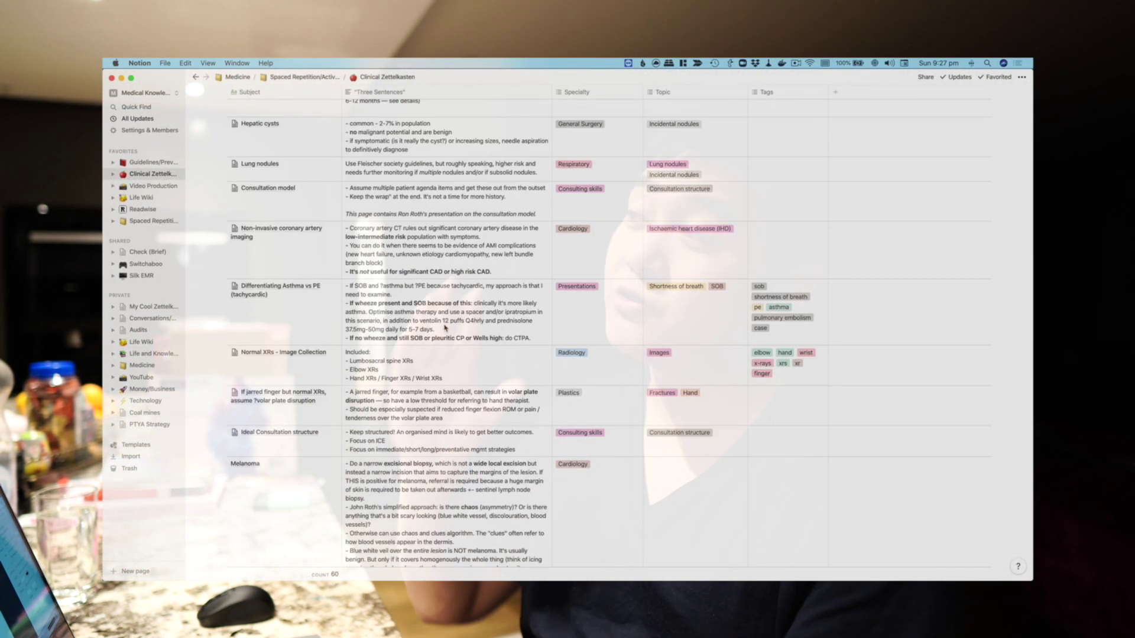
scroll(445, 328, "down", 10)
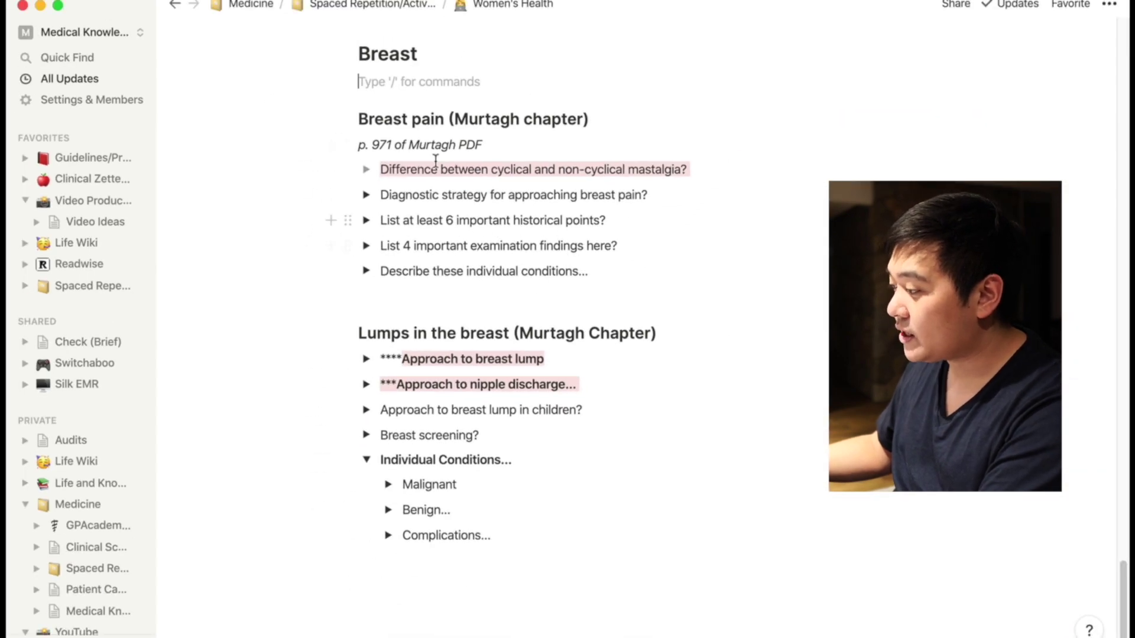
Step: Collapse Individual Conditions and add a sub-page 'Notion2Anki - Breast' under the Breast heading
scroll(437, 142, "up", 1)
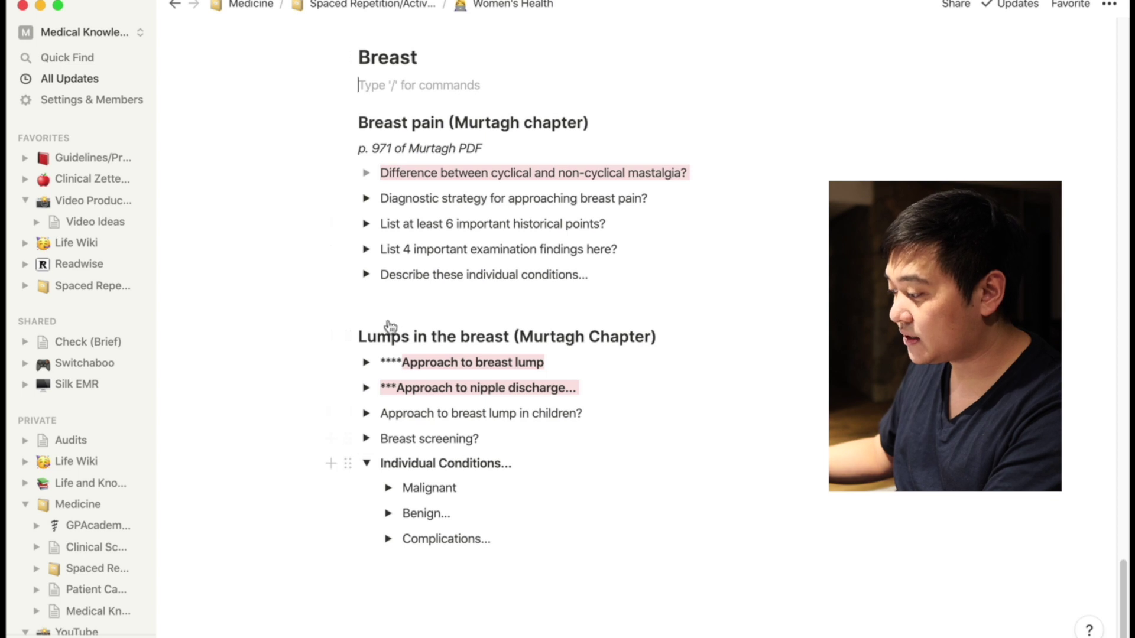
left_click(367, 463)
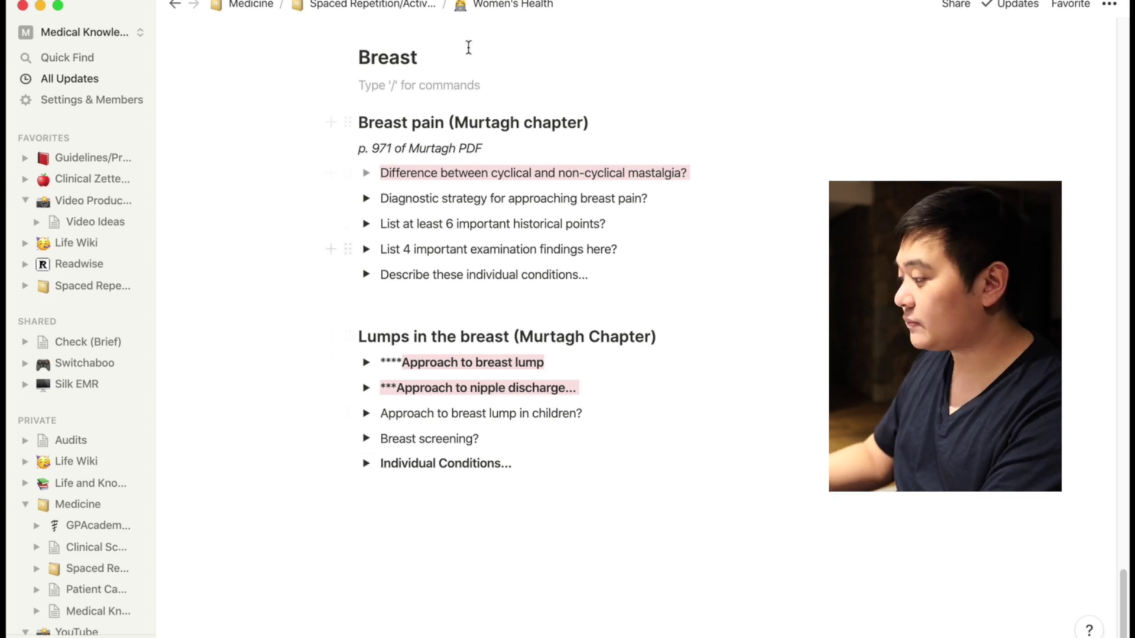
left_click(424, 87)
type("/page")
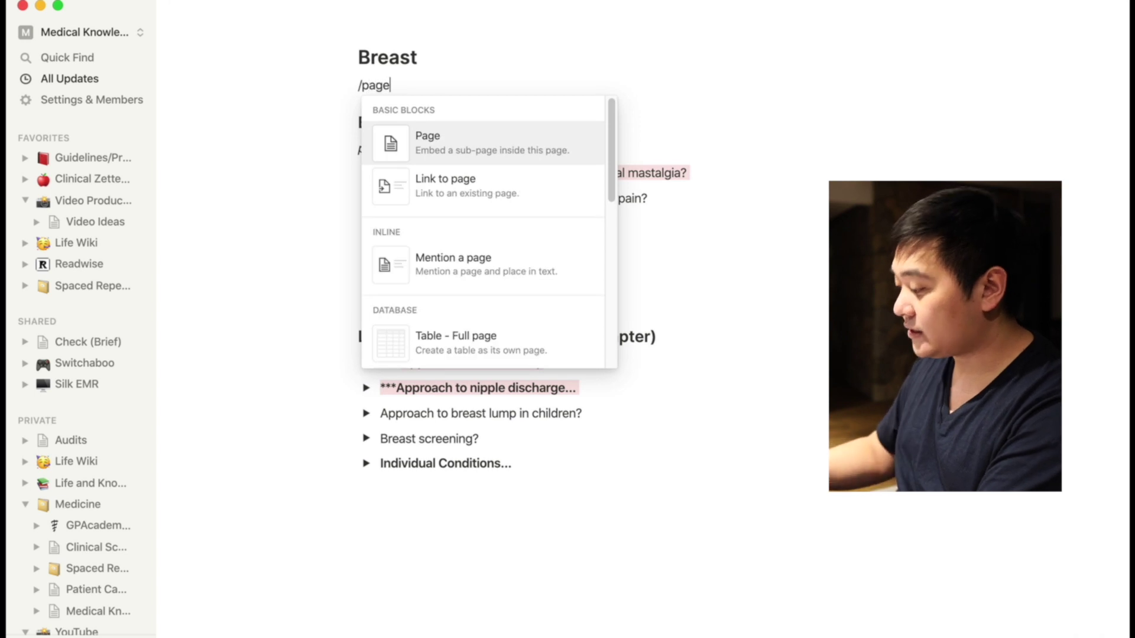
key("Return")
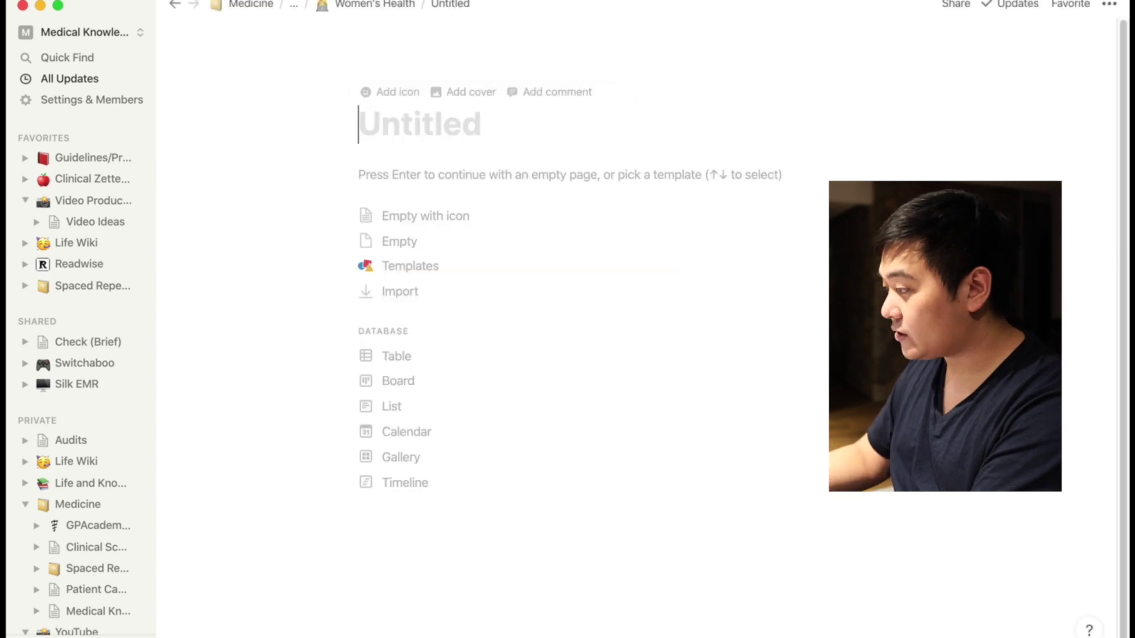
type("Notion2")
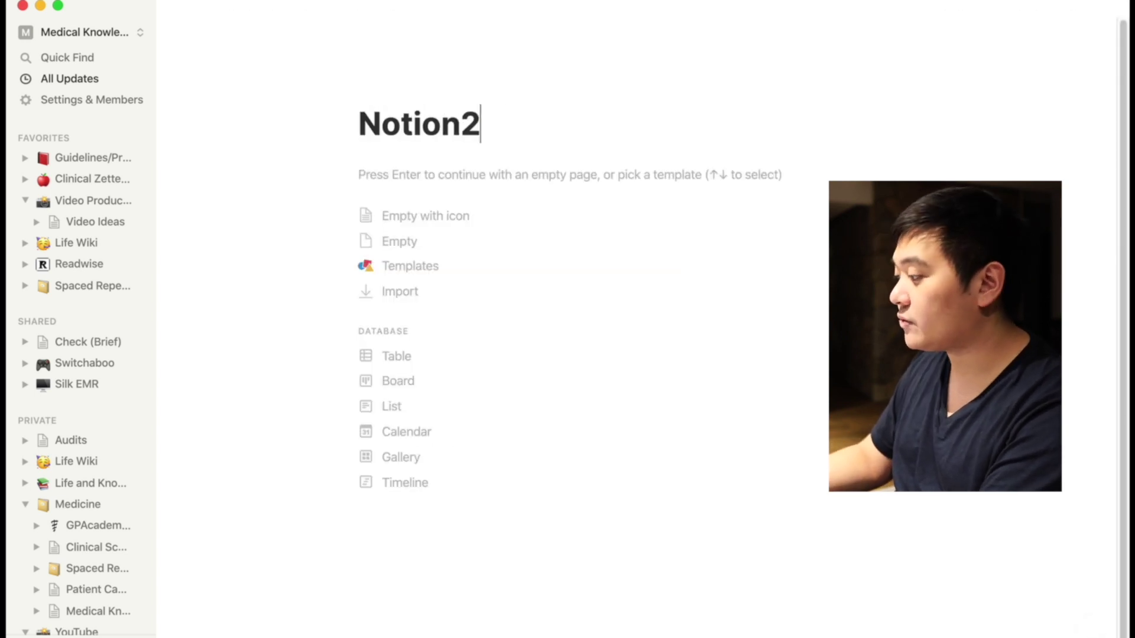
type("Anki - Breas")
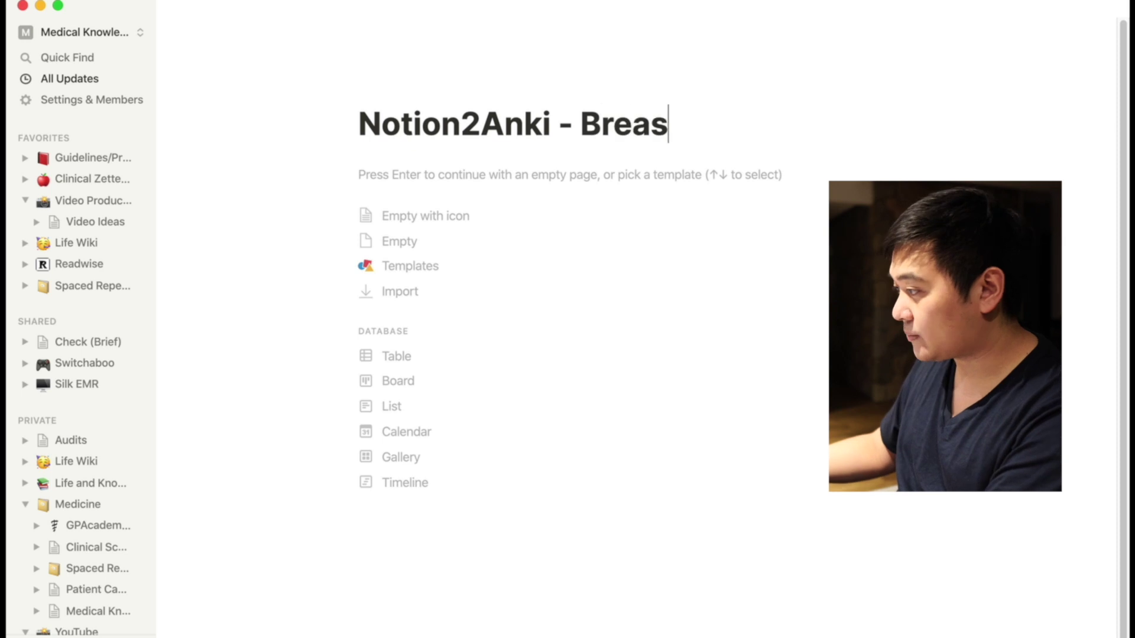
type("t")
Step: Go back to the Women's Health page and scroll to its Breast section
left_click(385, 7)
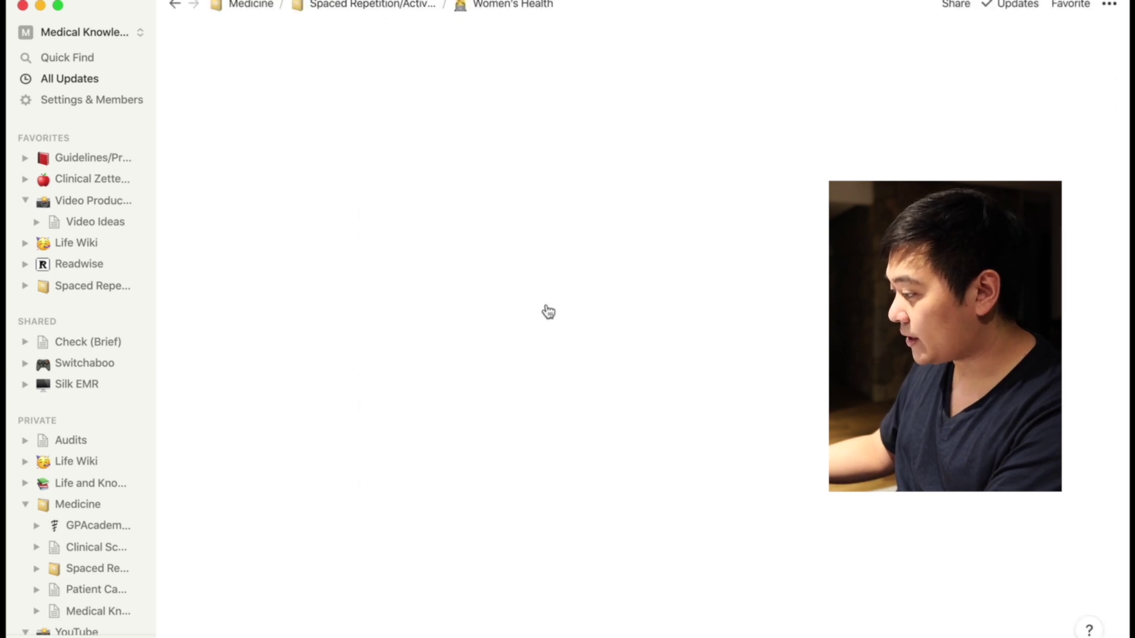
left_click(544, 336)
scroll(473, 296, "up", 10)
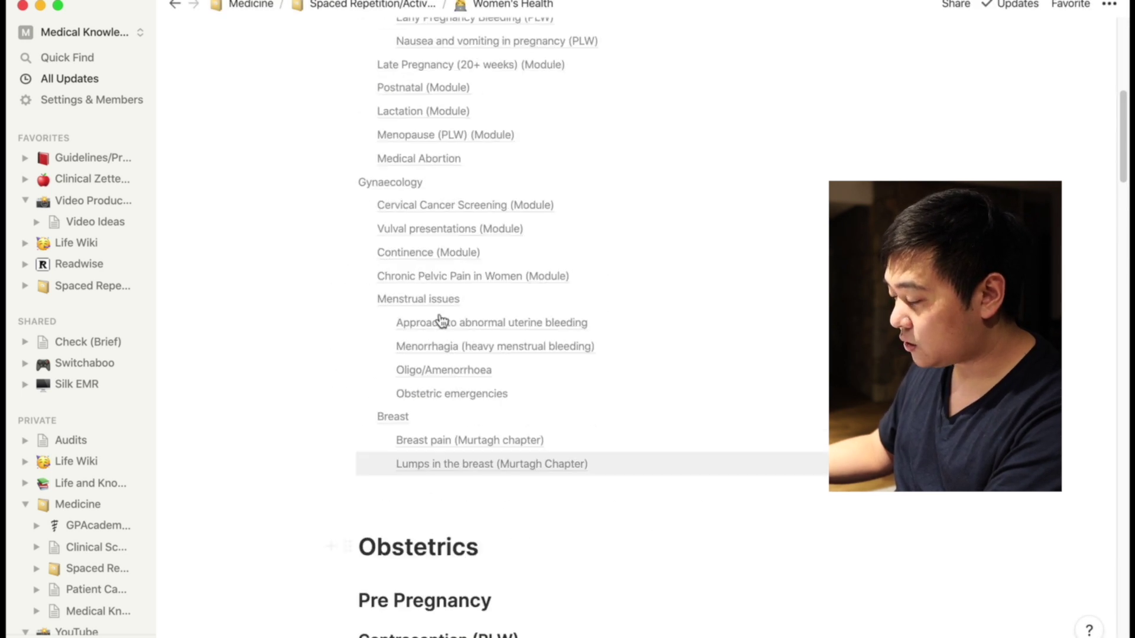
scroll(367, 158, "up", 5)
scroll(490, 111, "down", 3)
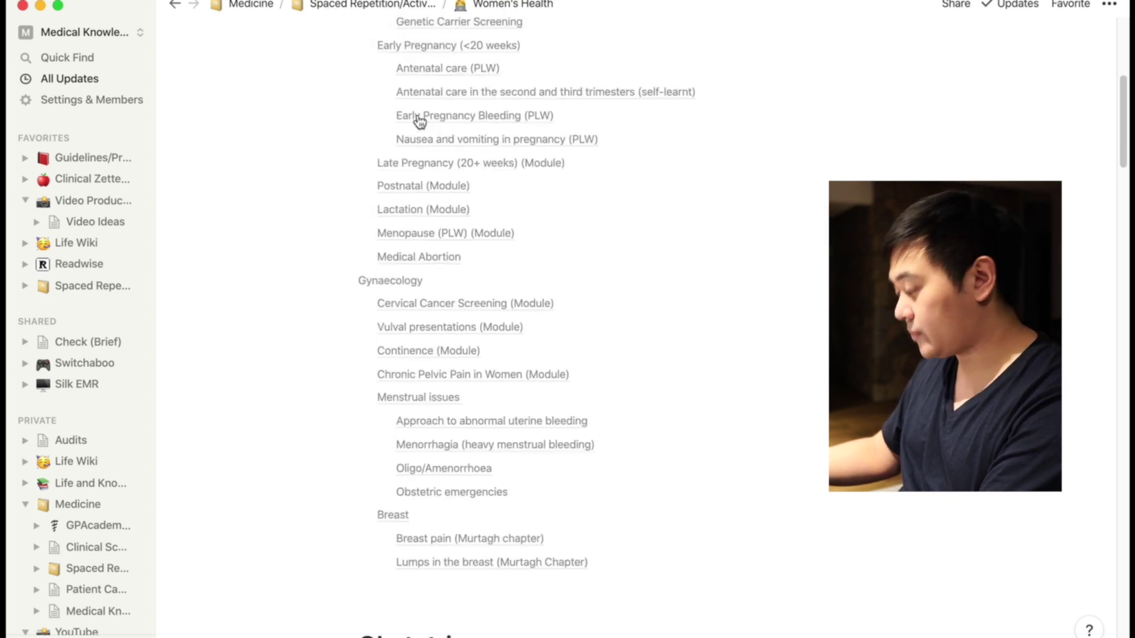
Step: Copy the Breast question toggles into the empty Notion2Anki - Breast page
left_click(393, 515)
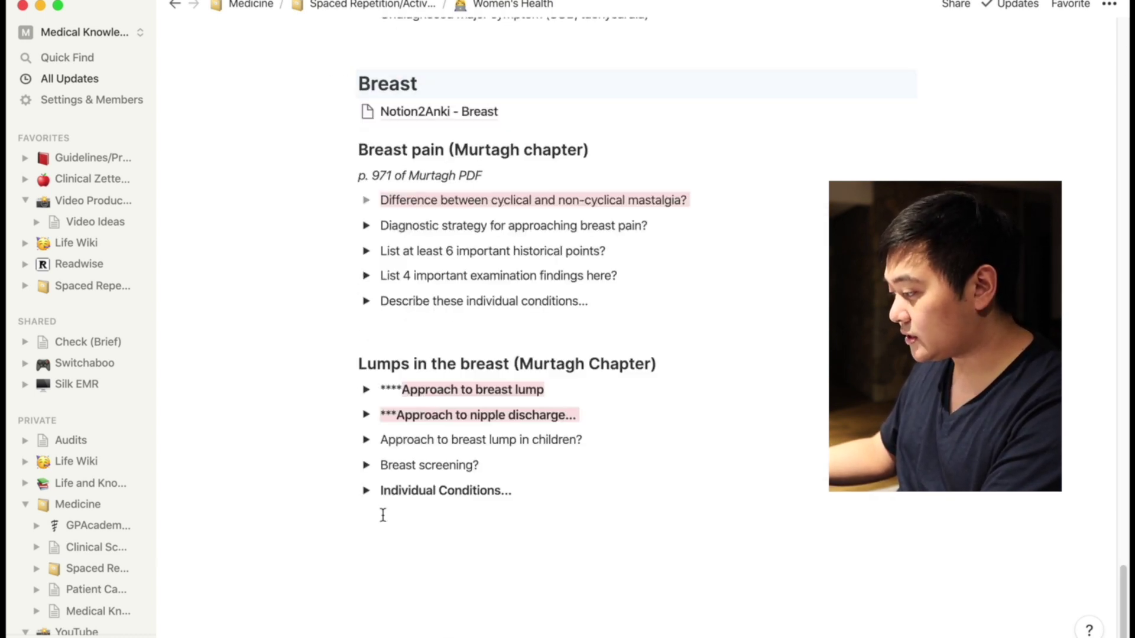
left_click_drag(533, 503, 362, 201)
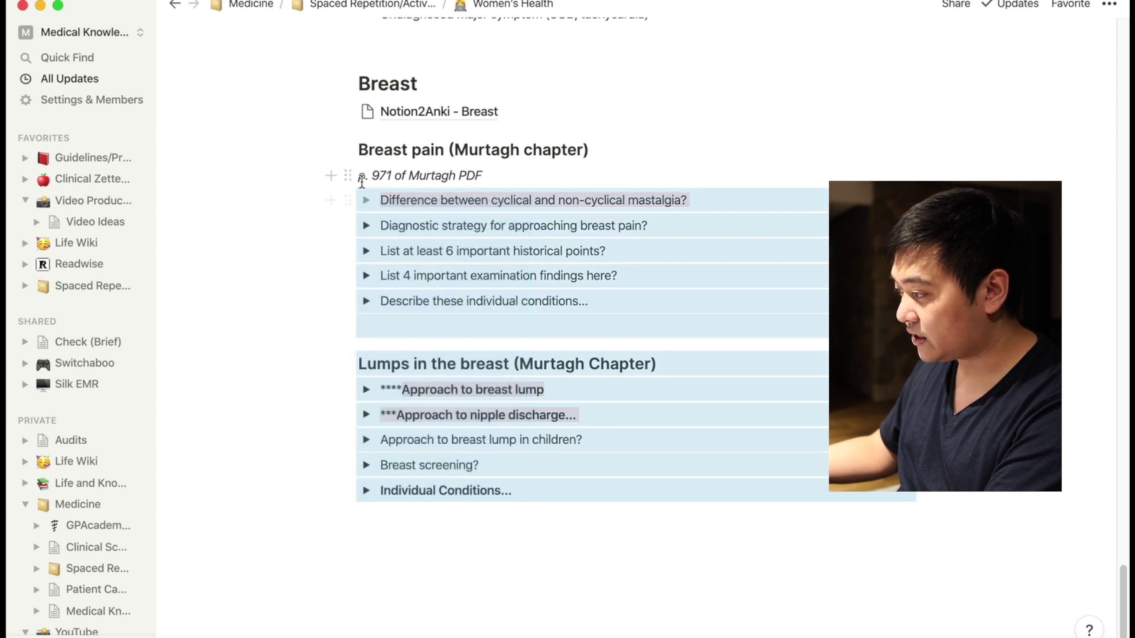
left_click(380, 112)
left_click(473, 248)
type("Difference between cyclical and non-cyclical mastalgia? Lumps in the breast (Murtagh Chapter) Individual Conditions...")
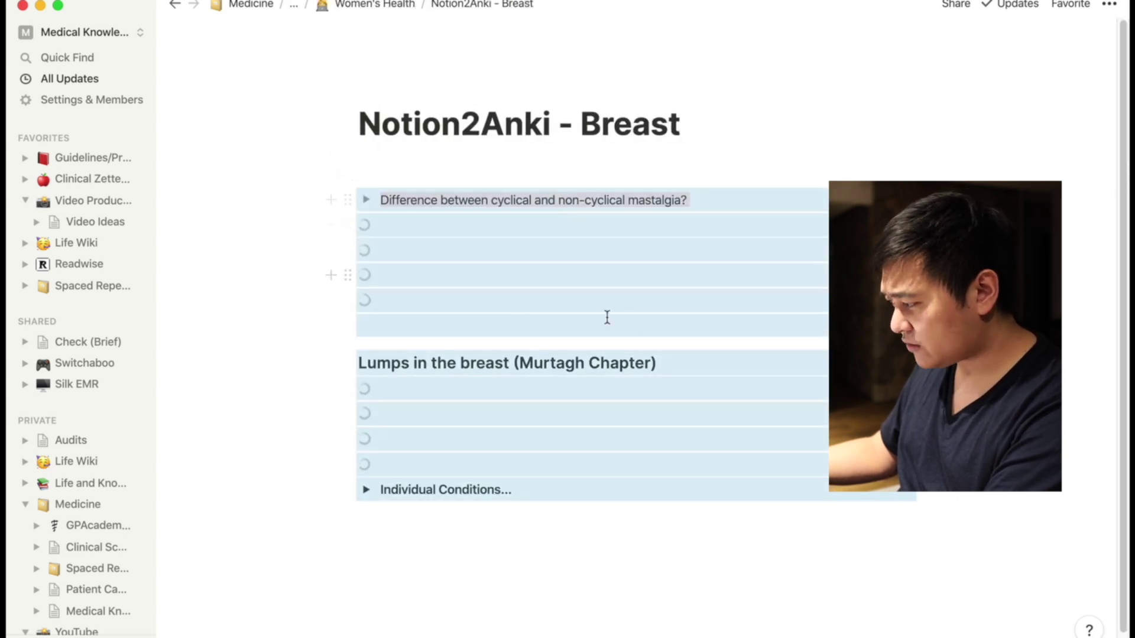
Step: Delete the 'Lumps in the breast' heading from the pasted content
left_click(677, 360)
key("super+shift+Left")
key("BackSpace")
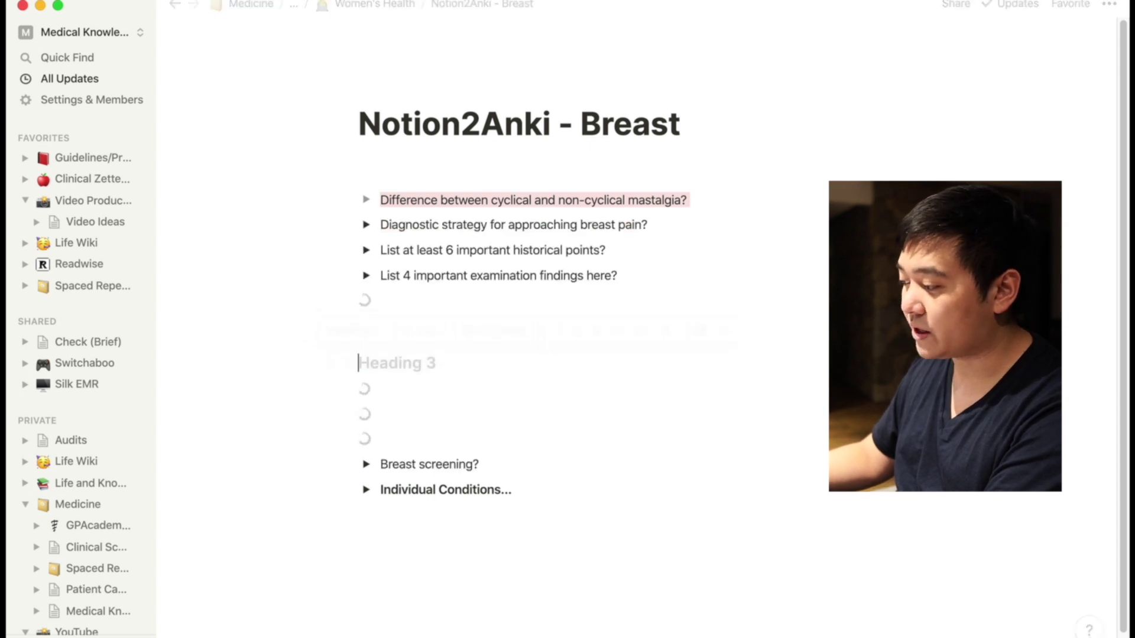
key("BackSpace")
key("BackSpace")
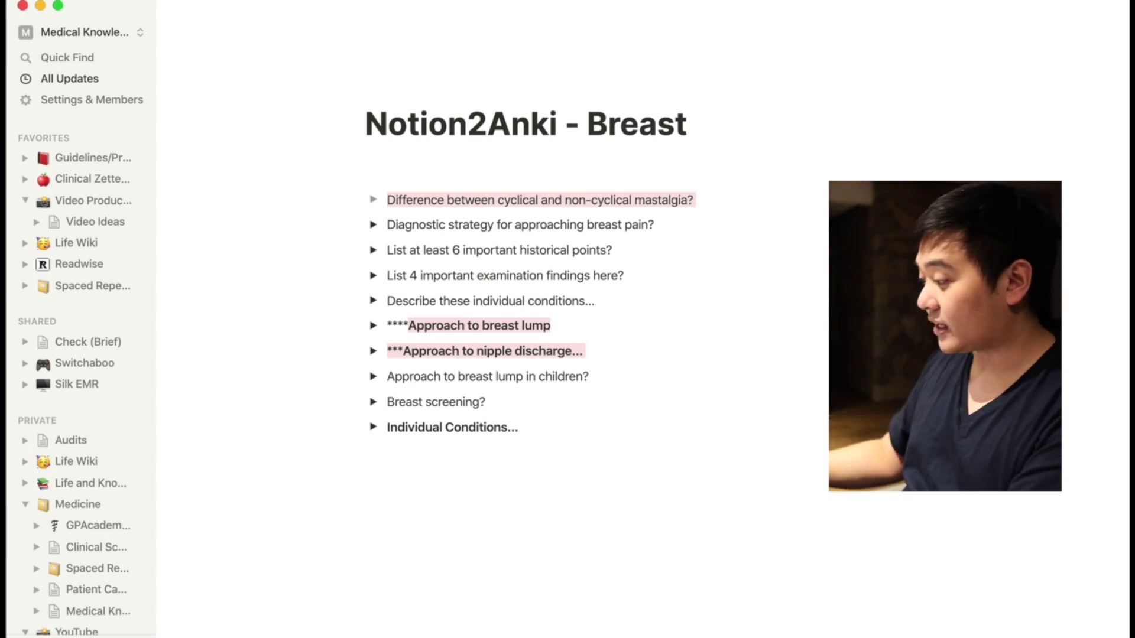
Step: Expand 'Diagnostic strategy for approaching breast pain?' to view its Table 91.1 mastalgia image
triple_click(388, 225)
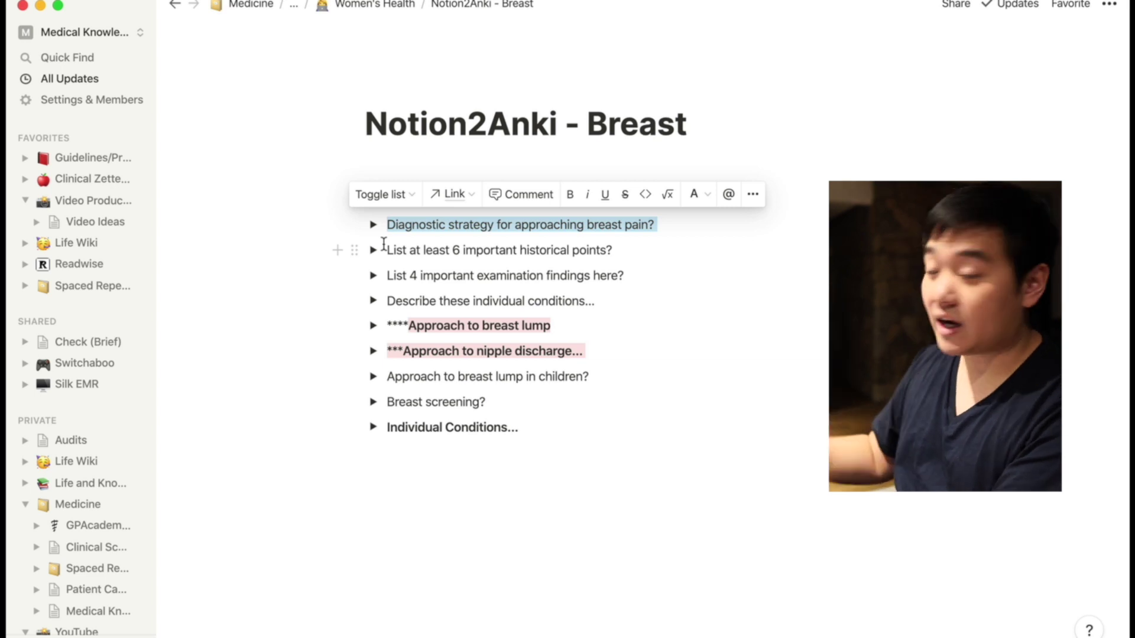
left_click(374, 223)
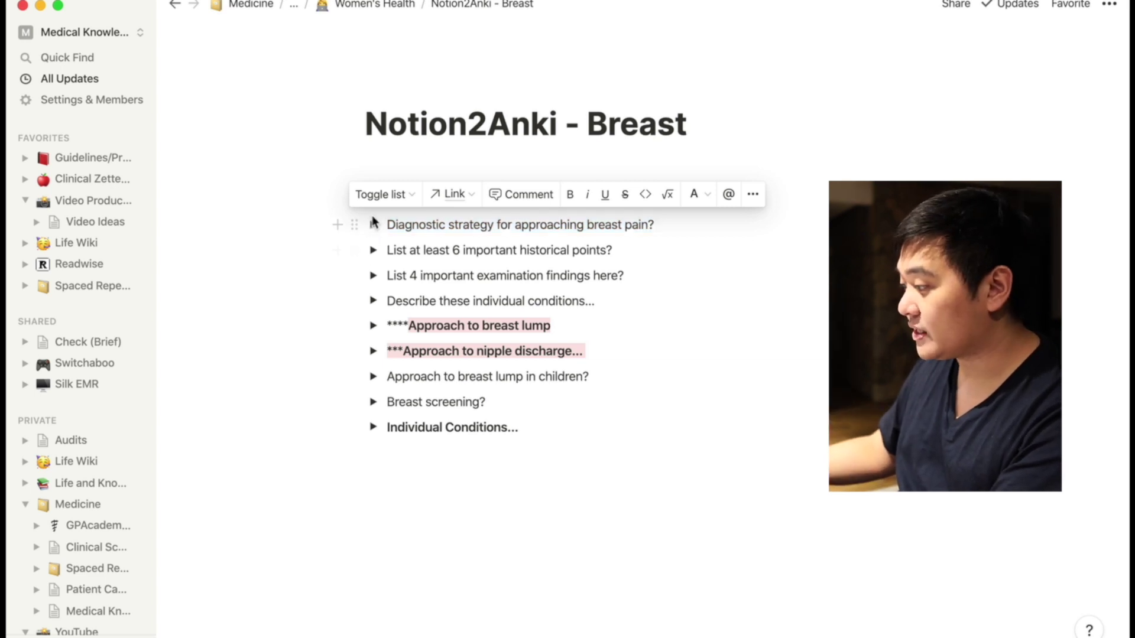
left_click(373, 225)
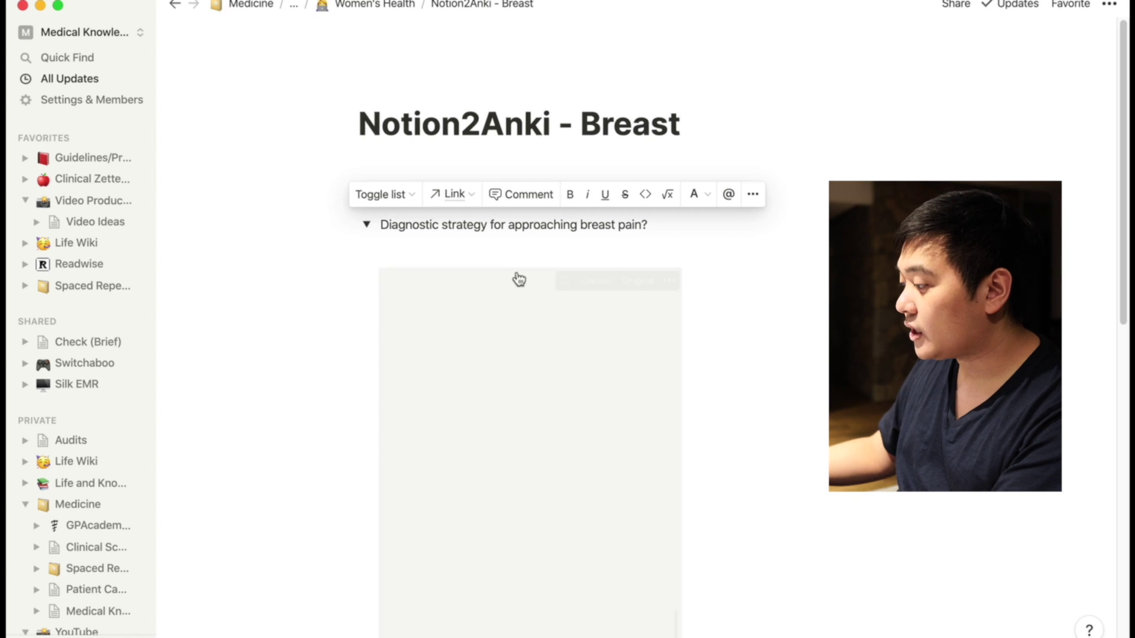
scroll(669, 247, "down", 1)
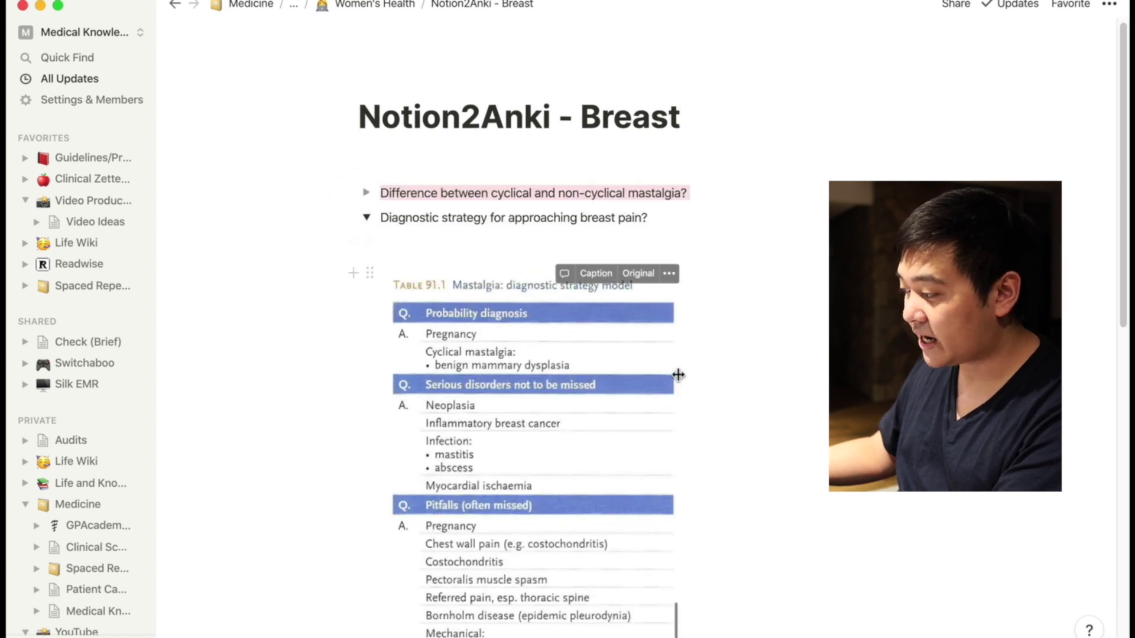
scroll(512, 281, "down", 5)
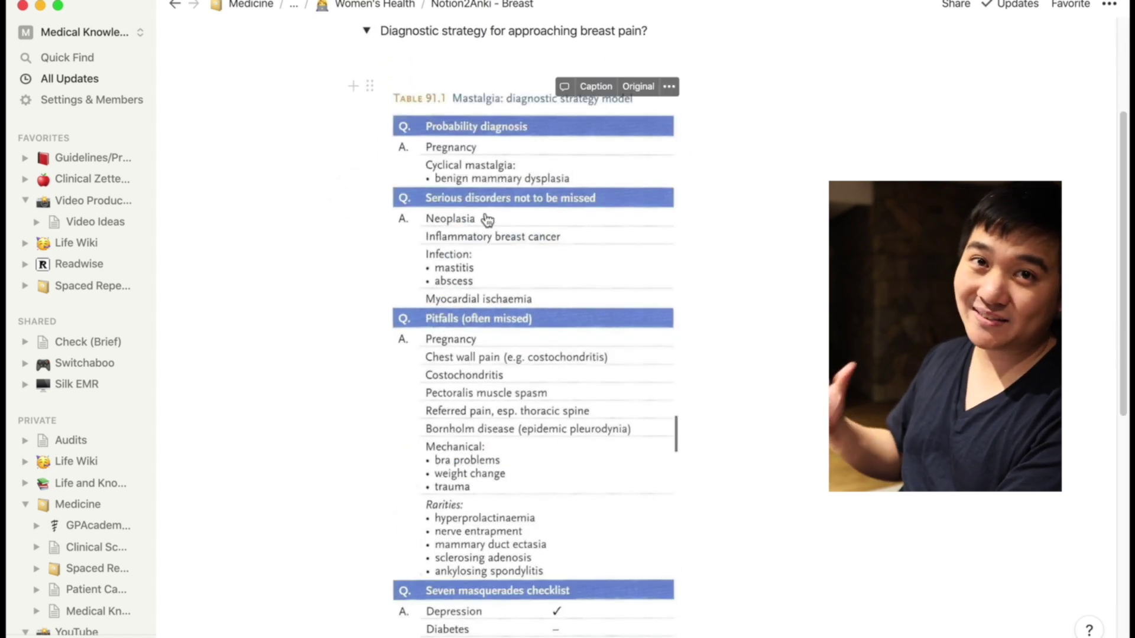
scroll(487, 220, "up", 5)
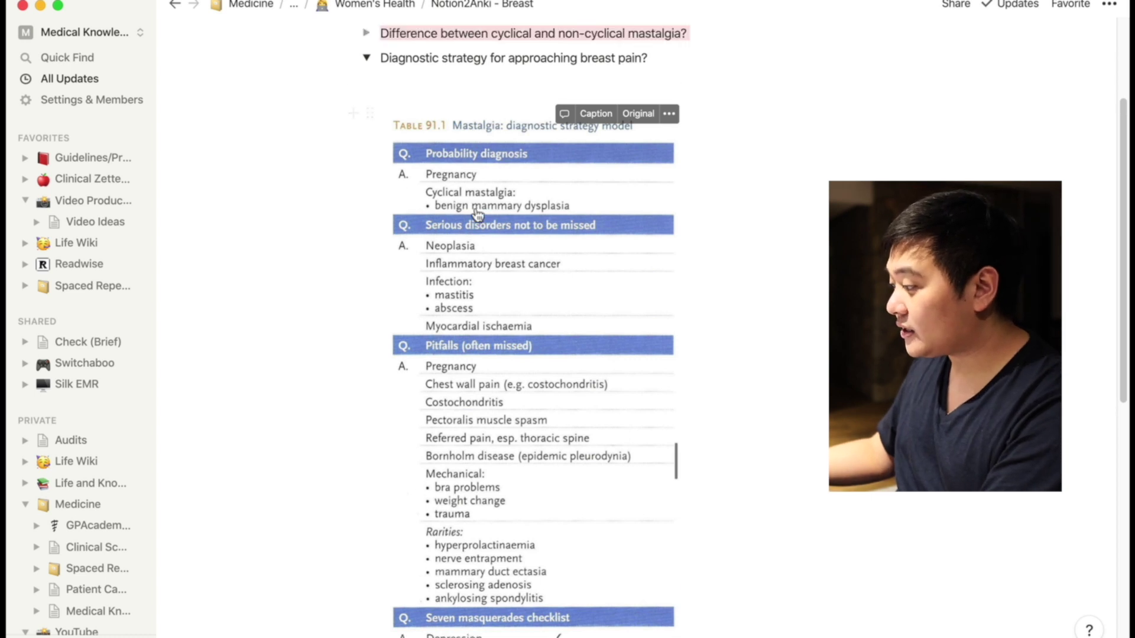
Step: Collapse the Diagnostic strategy toggle and export the Notion2Anki - Breast page as HTML
left_click(368, 186)
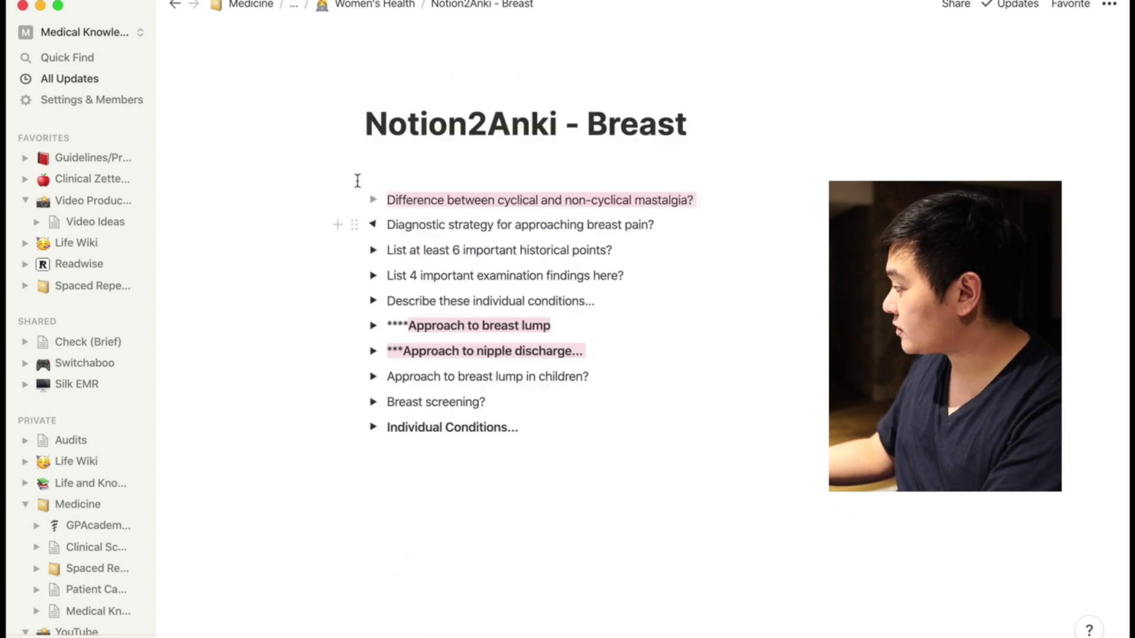
left_click(1110, 5)
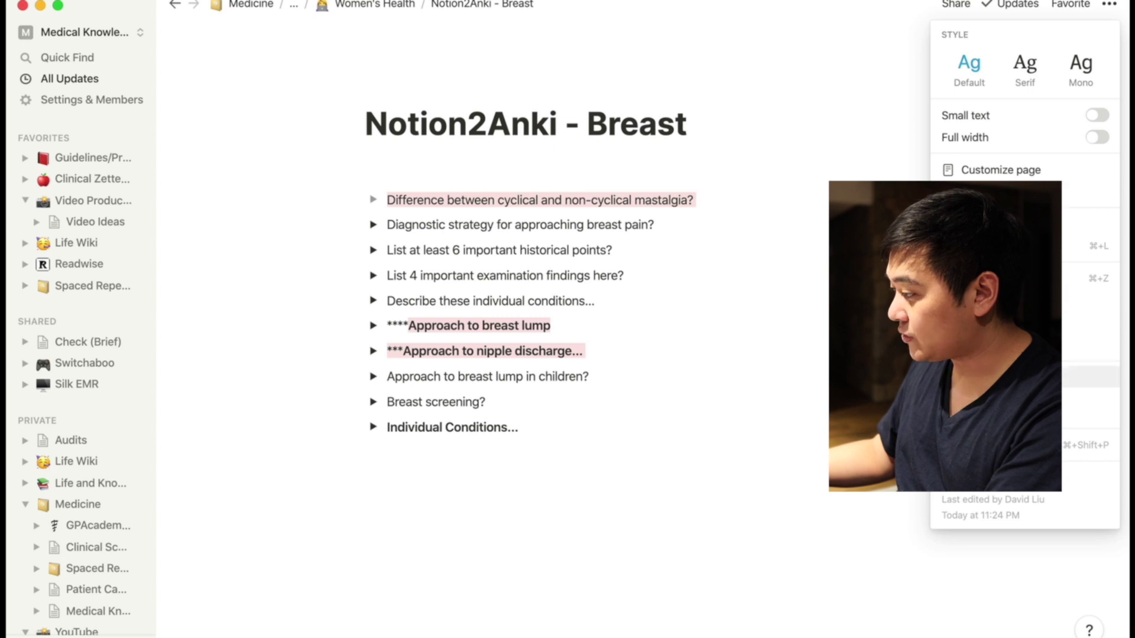
left_click(1073, 407)
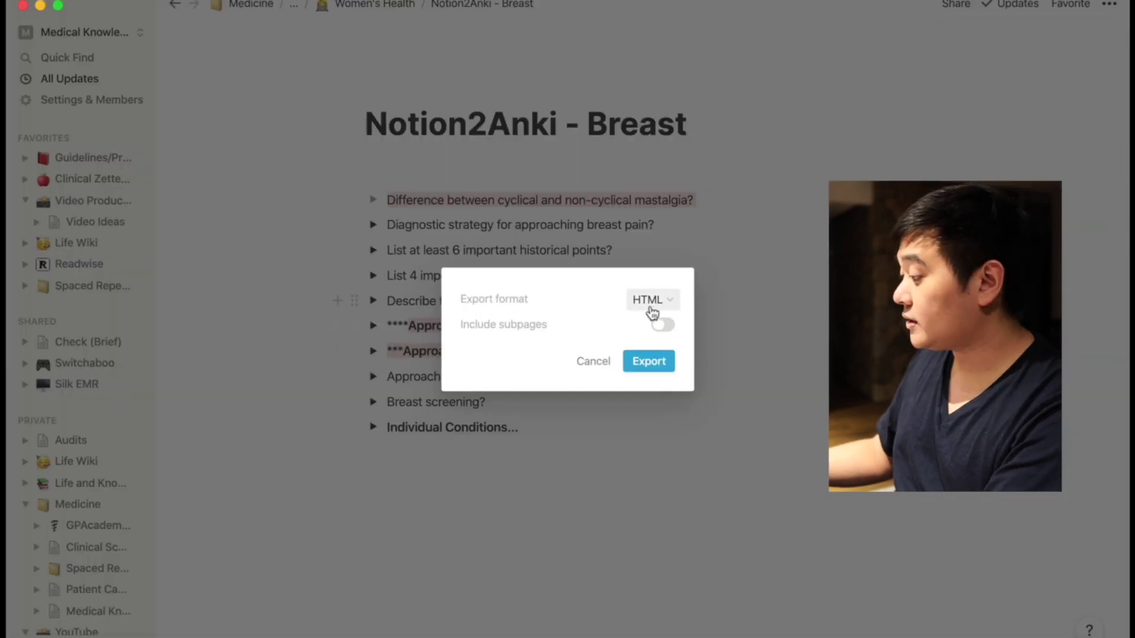
left_click(652, 360)
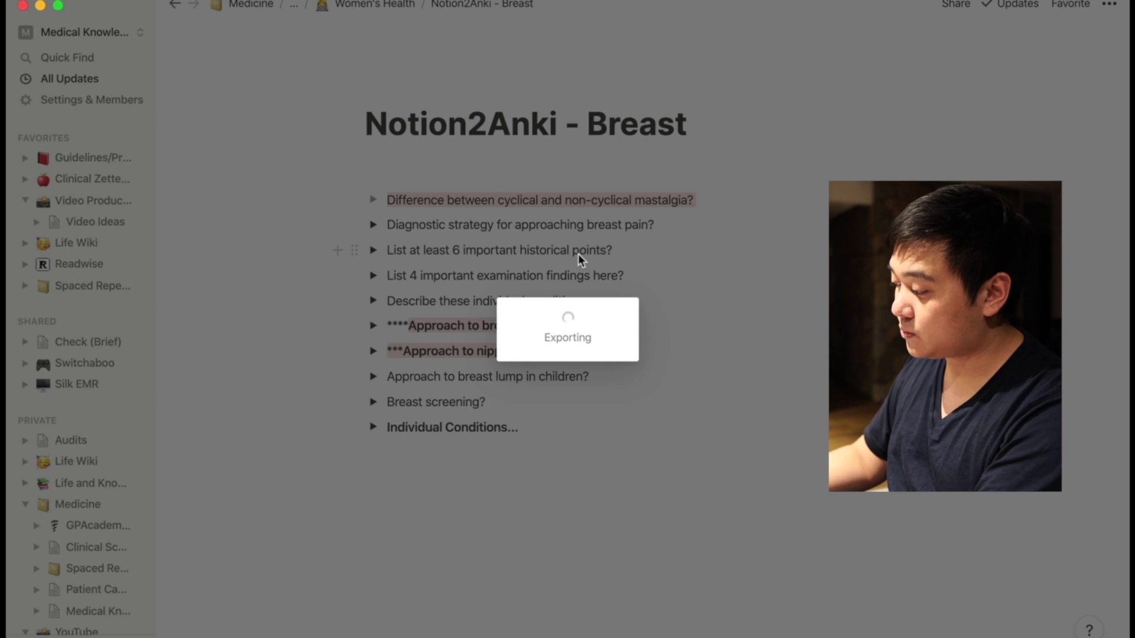
Step: Launch Safari on notion.2anki.net, dismiss the newsletter popup, and click Get Started
key("alt+space")
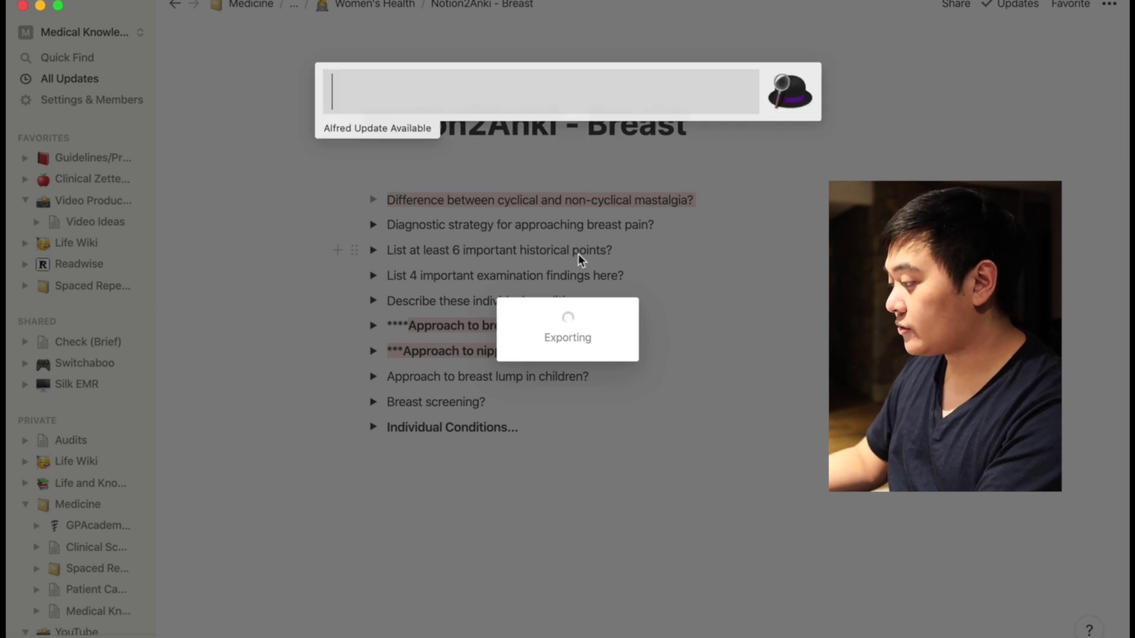
type("safa")
key("Return")
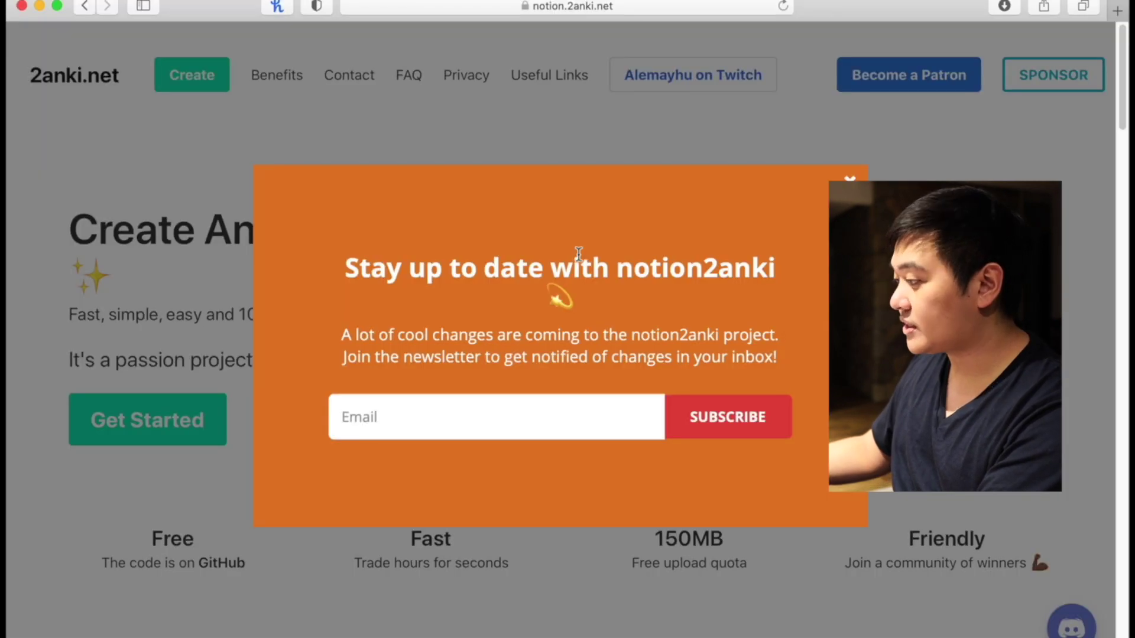
key("Escape")
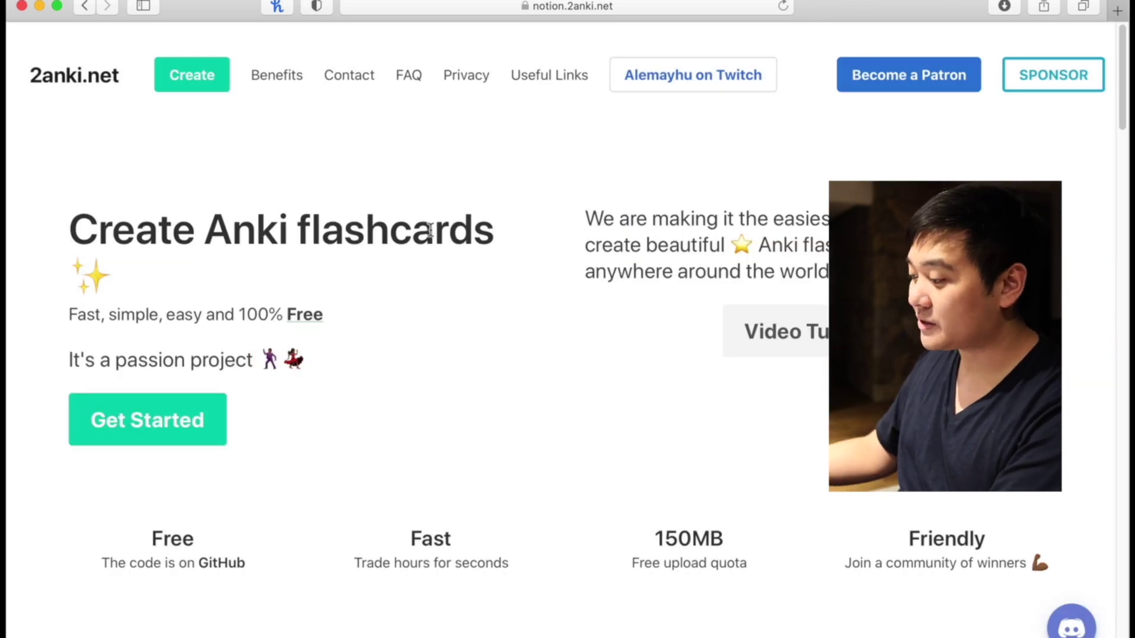
left_click(176, 417)
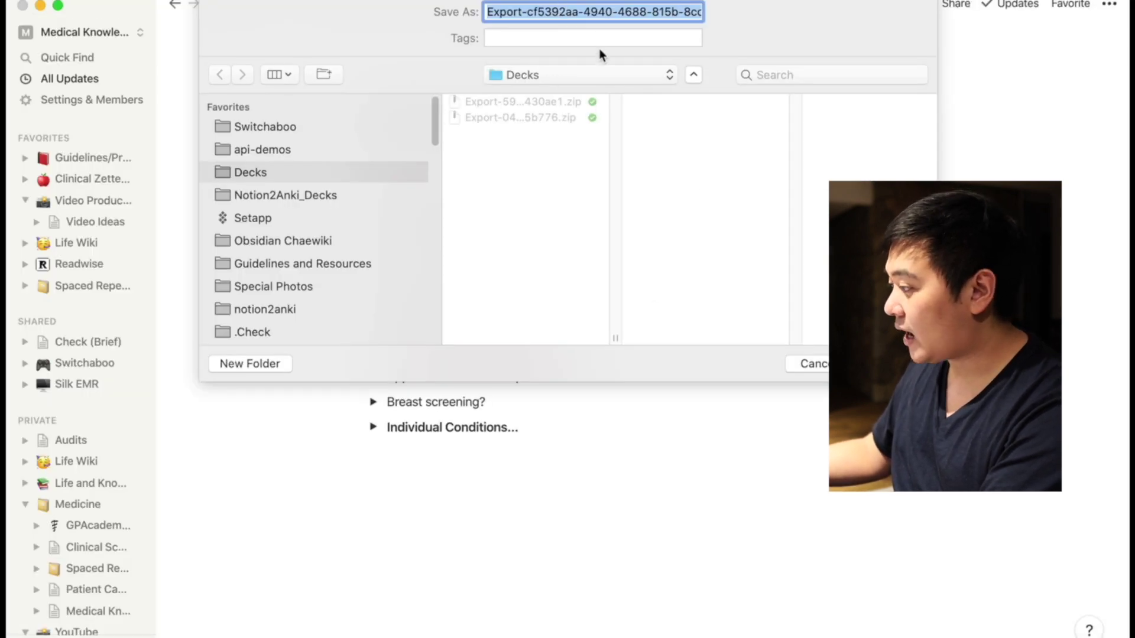
Step: Cancel the Save As prompt and launch Finder through Alfred
left_click(577, 13)
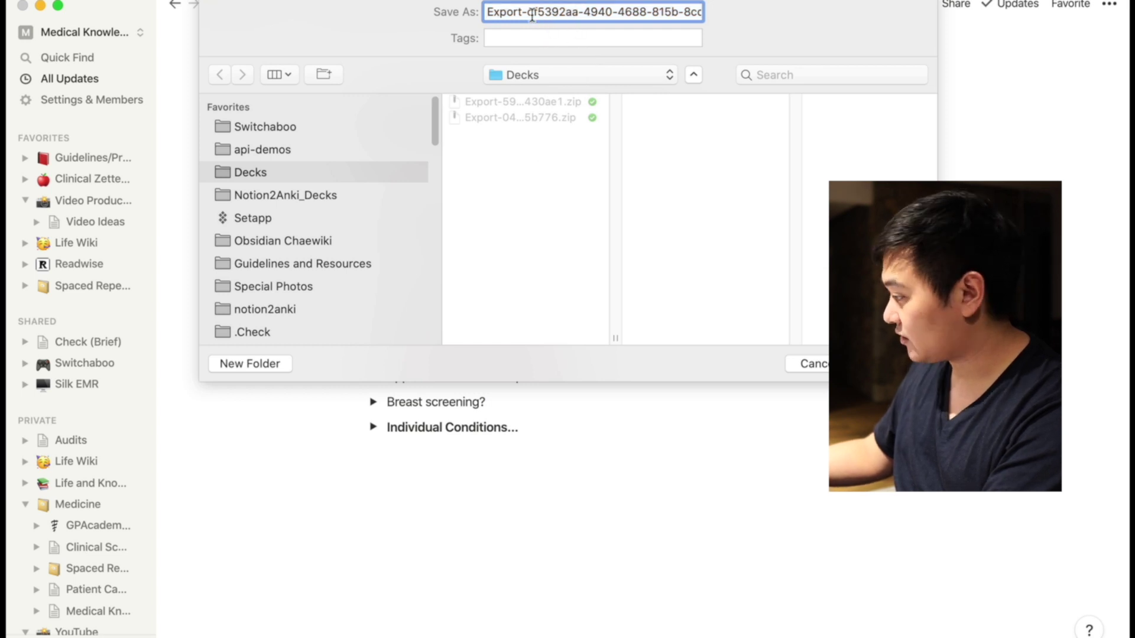
key("Escape")
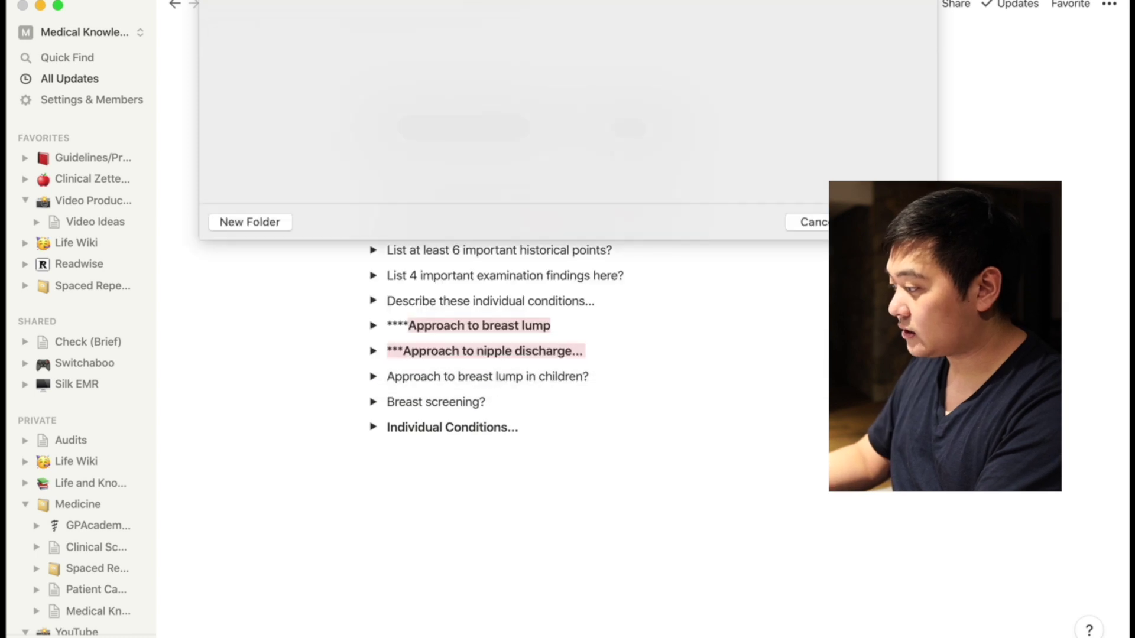
key("alt+space")
type("find")
key("Return")
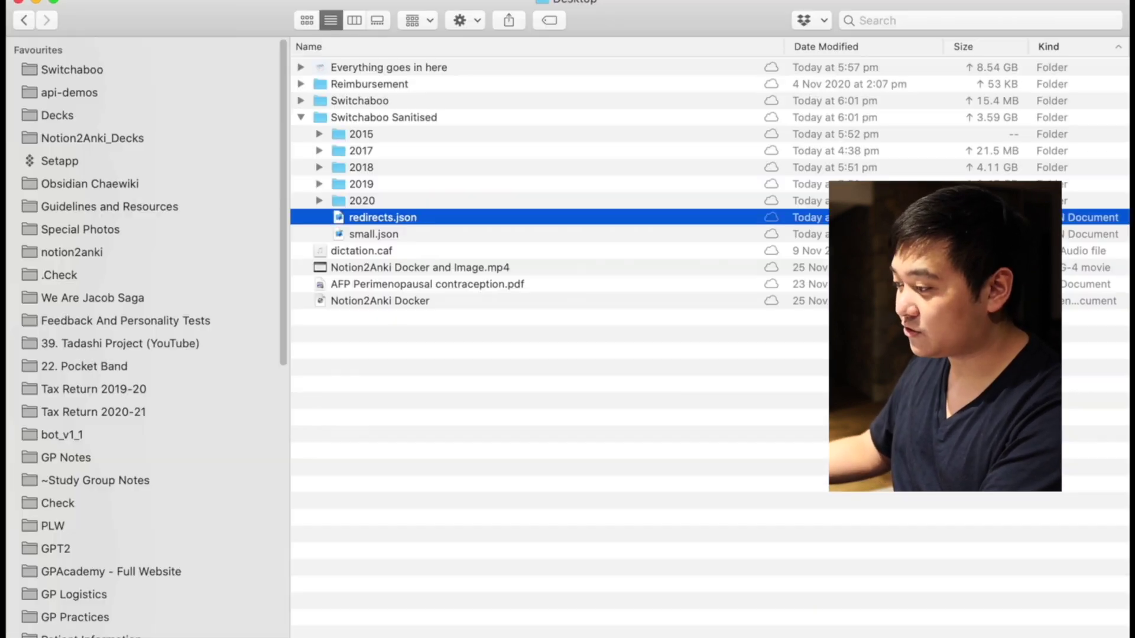
Step: Open Switchaboo's Decks folder and carry the newest export zip to the 2anki browser
left_click(521, 394)
left_click(87, 70)
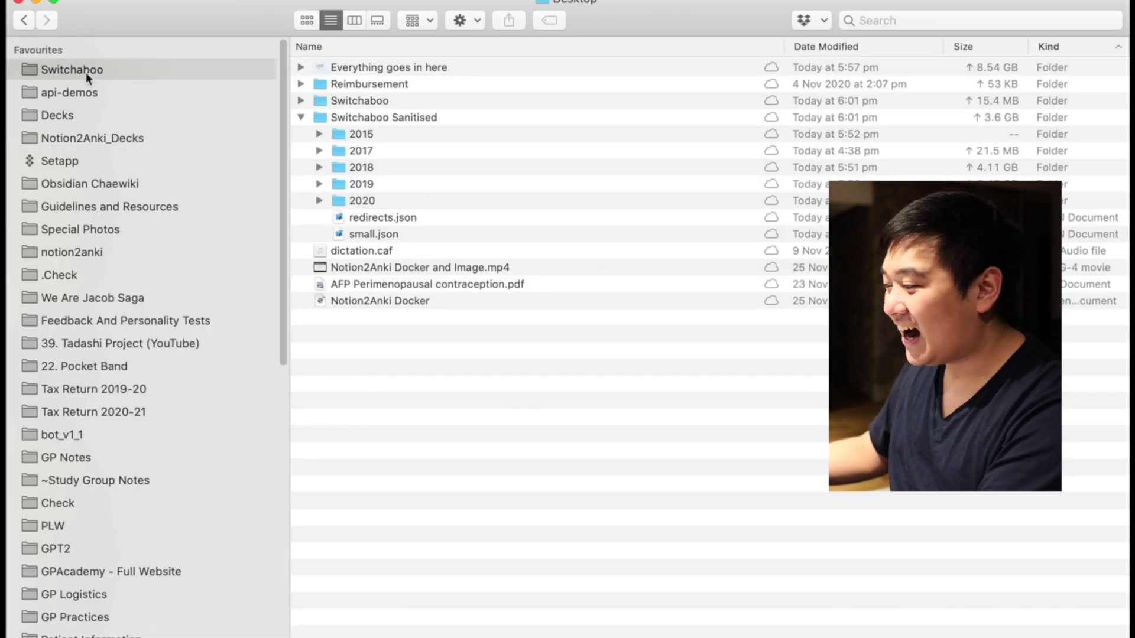
left_click(92, 114)
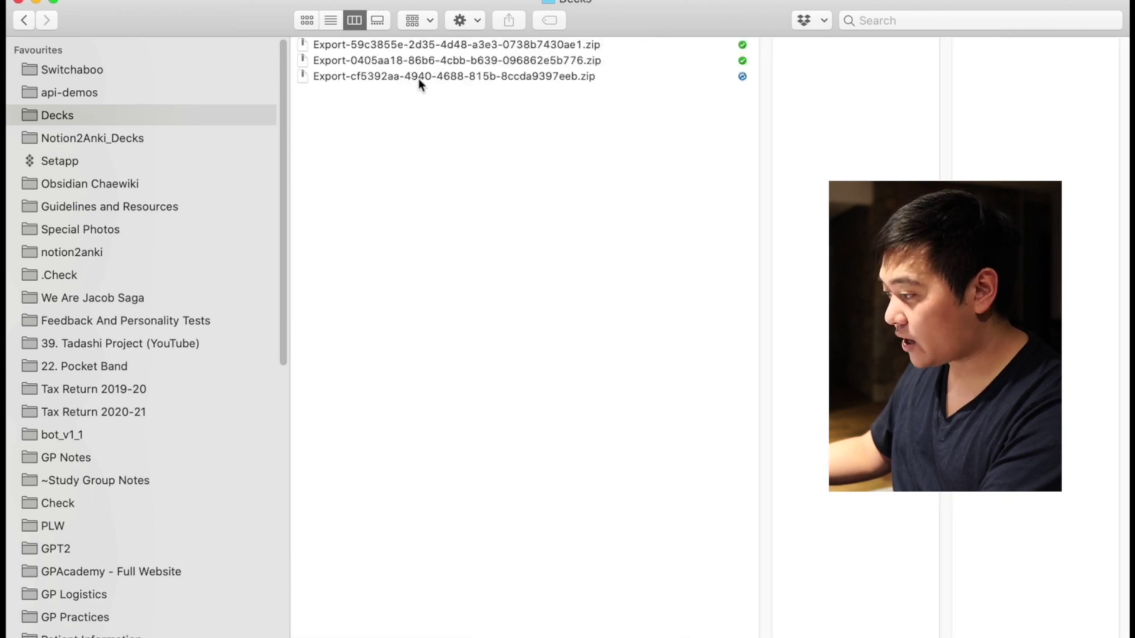
left_click_drag(420, 84, 417, 99)
key("super+Tab")
key("super+Tab")
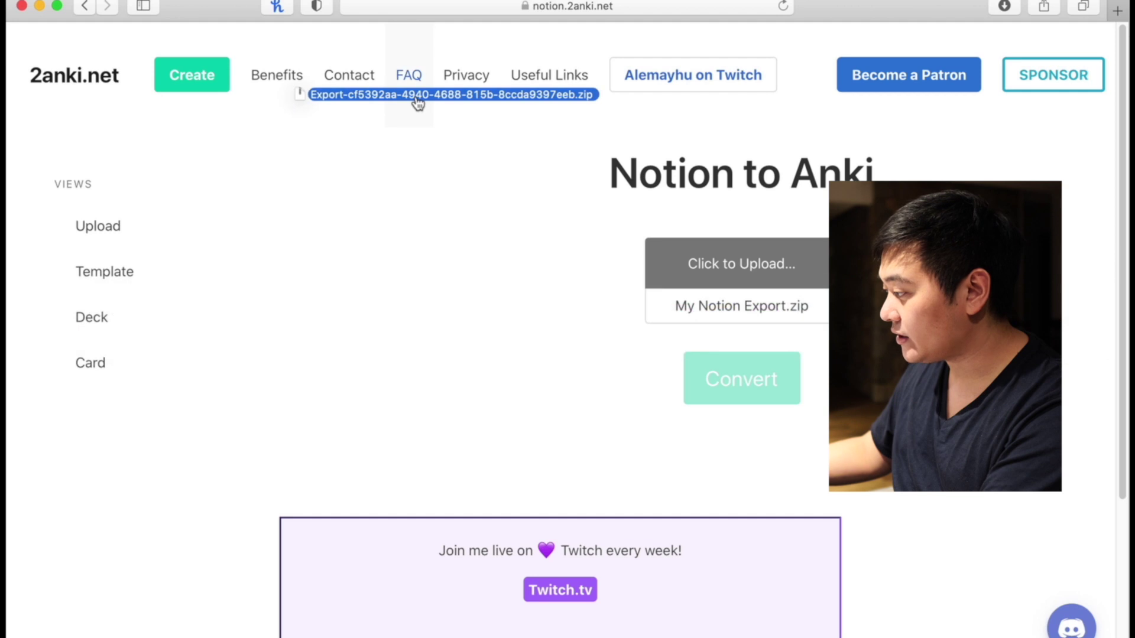
Step: Upload the newest Export zip from Decks to 2anki.net and convert it to a deck
left_click_drag(417, 102, 626, 284)
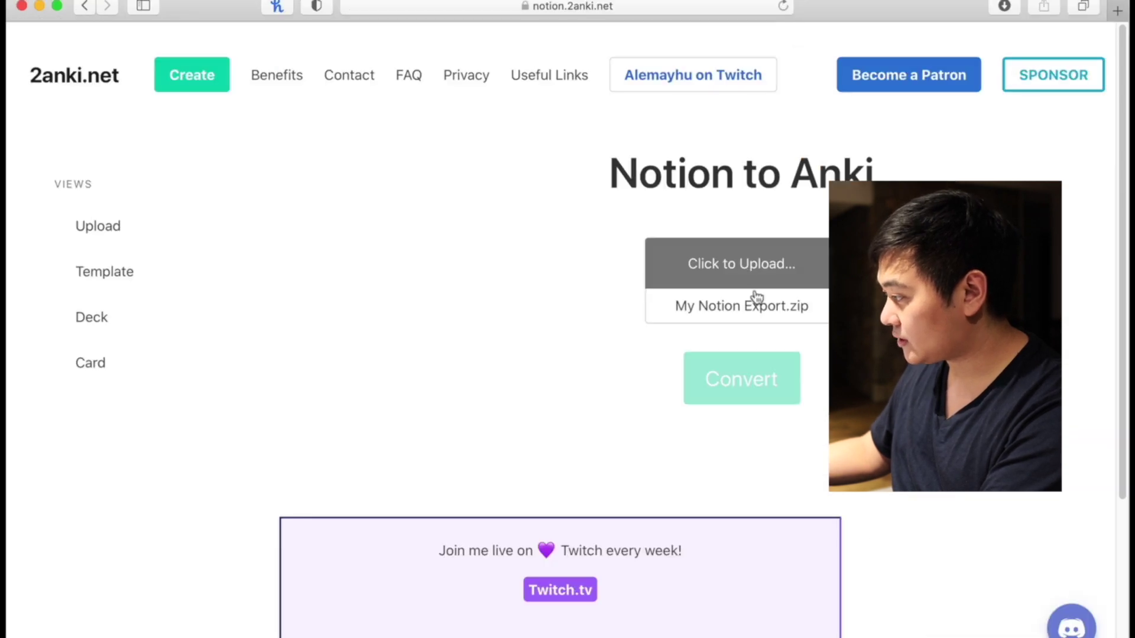
left_click(762, 264)
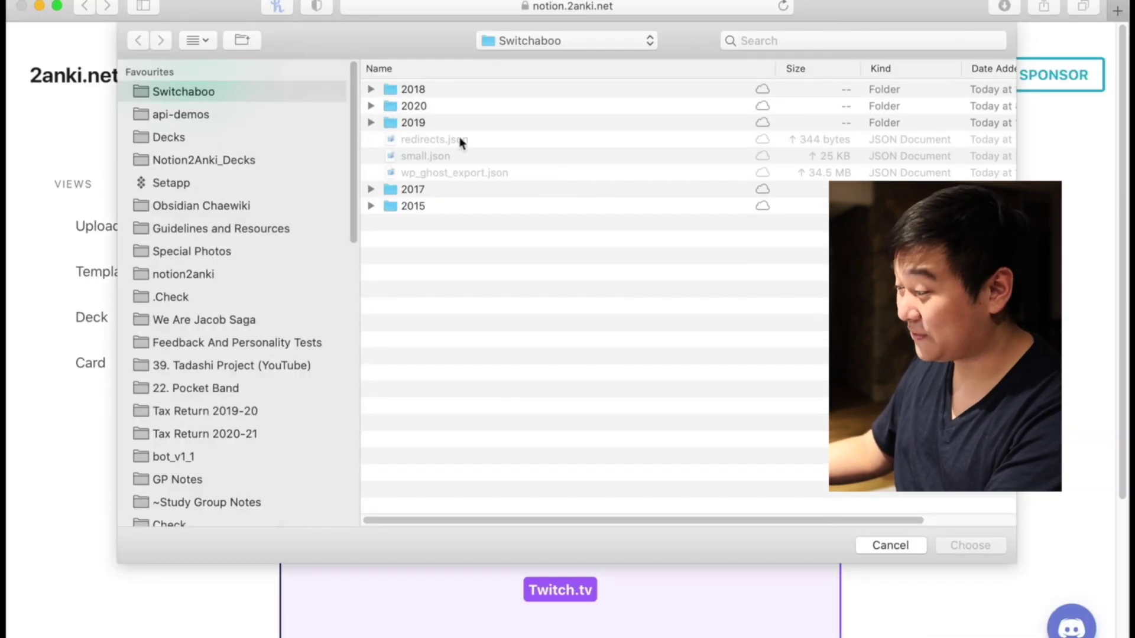
left_click(200, 134)
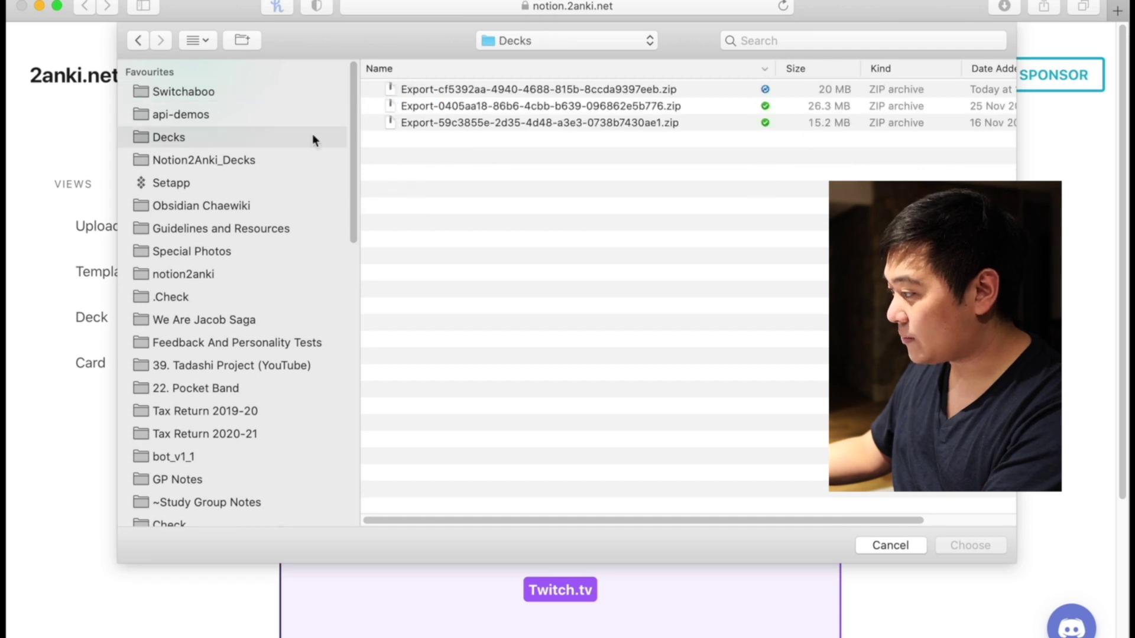
double_click(459, 91)
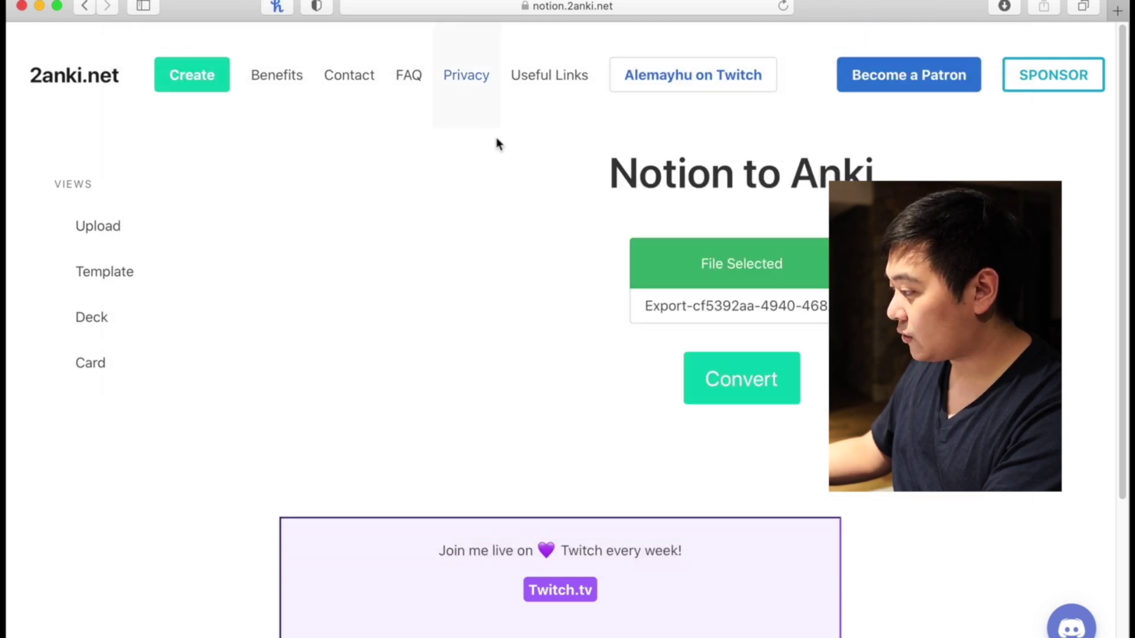
left_click(756, 377)
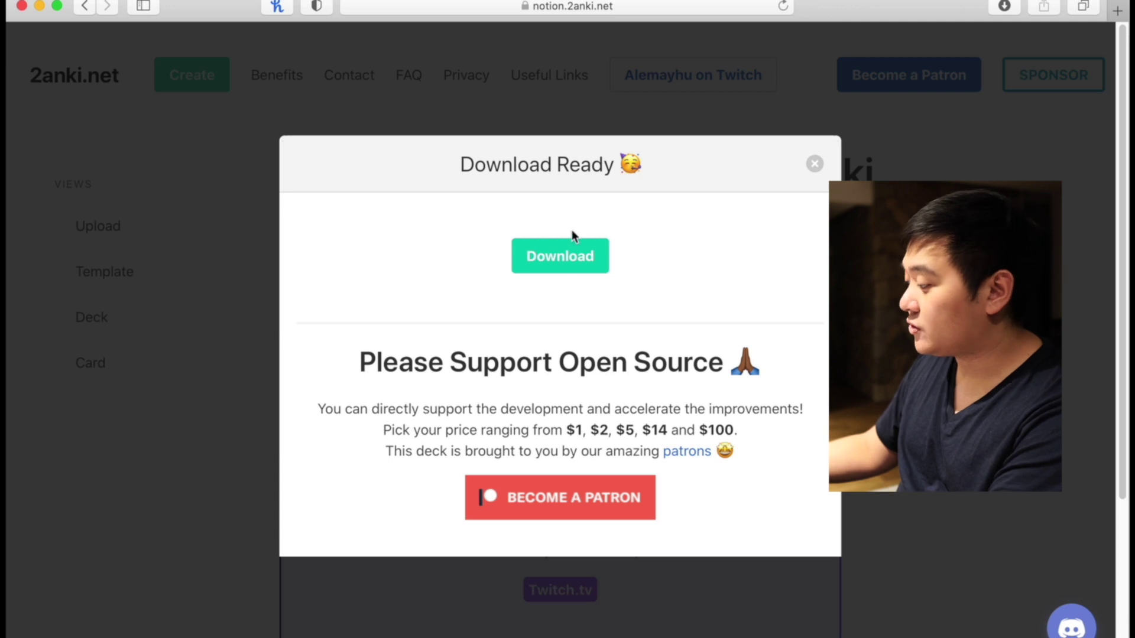
Step: Download Your deck.apkg and open it from Downloads to import 9 notes into Anki
left_click(569, 254)
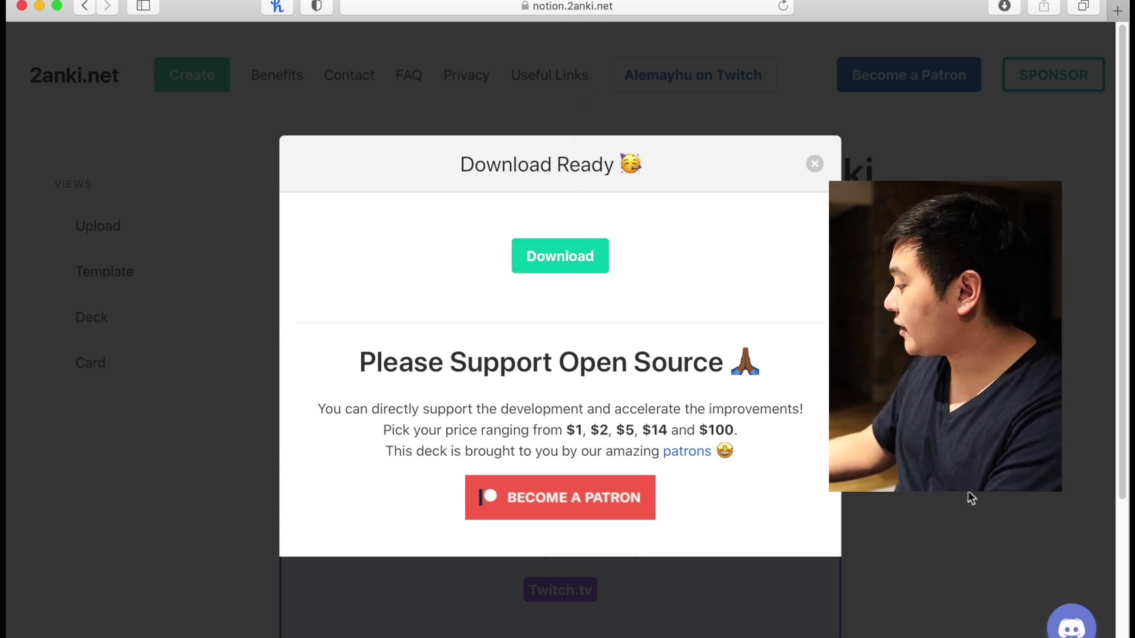
mouse_move(874, 631)
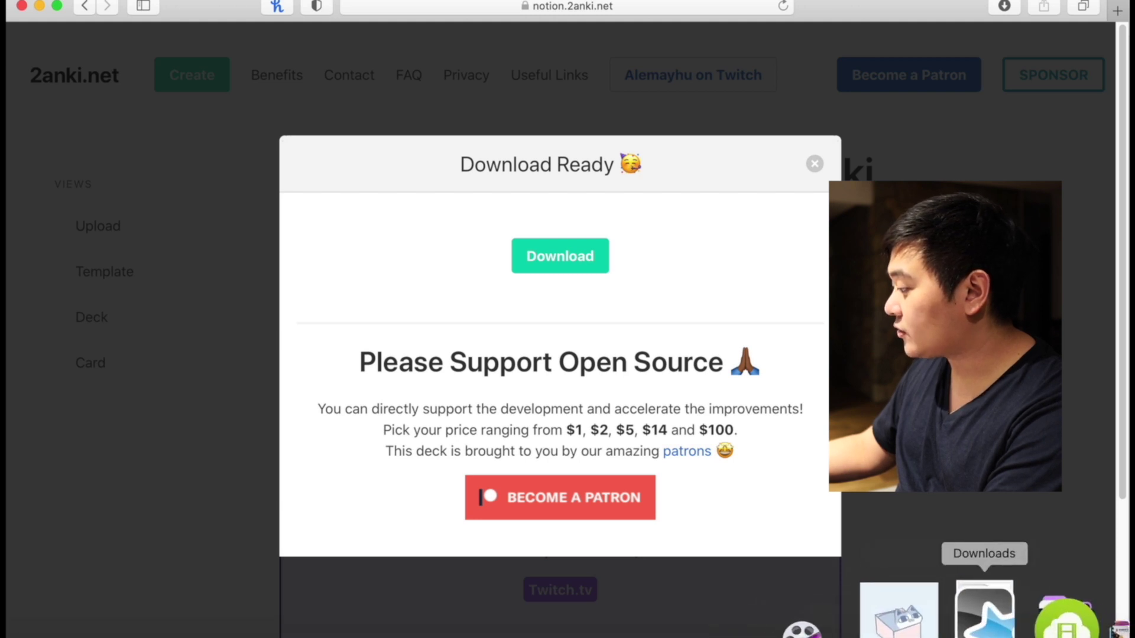
left_click(984, 609)
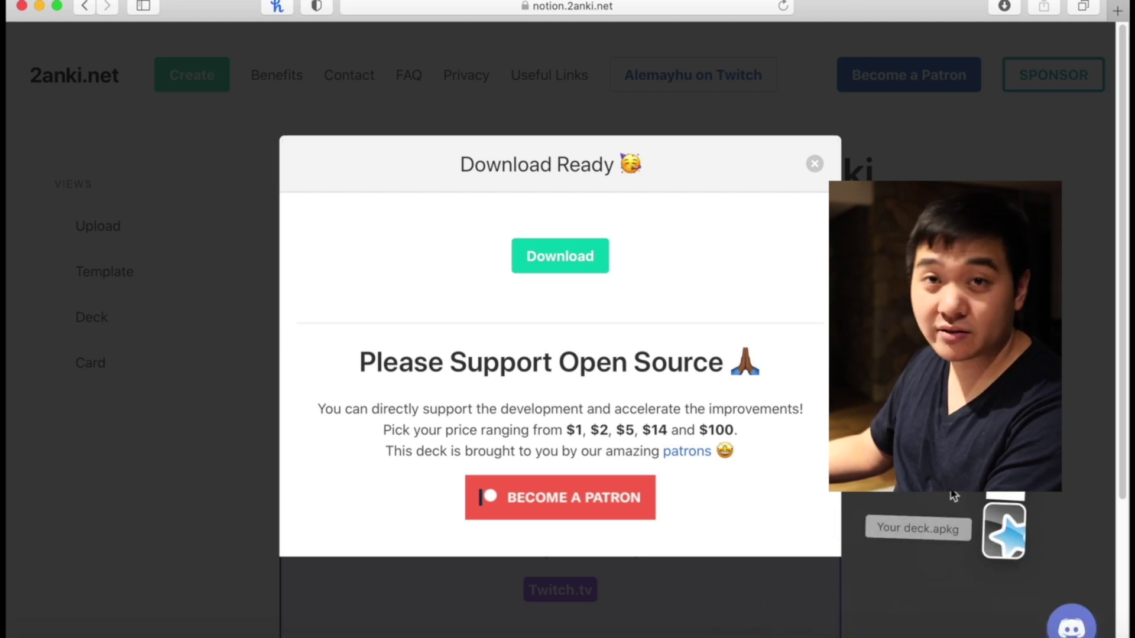
left_click(993, 528)
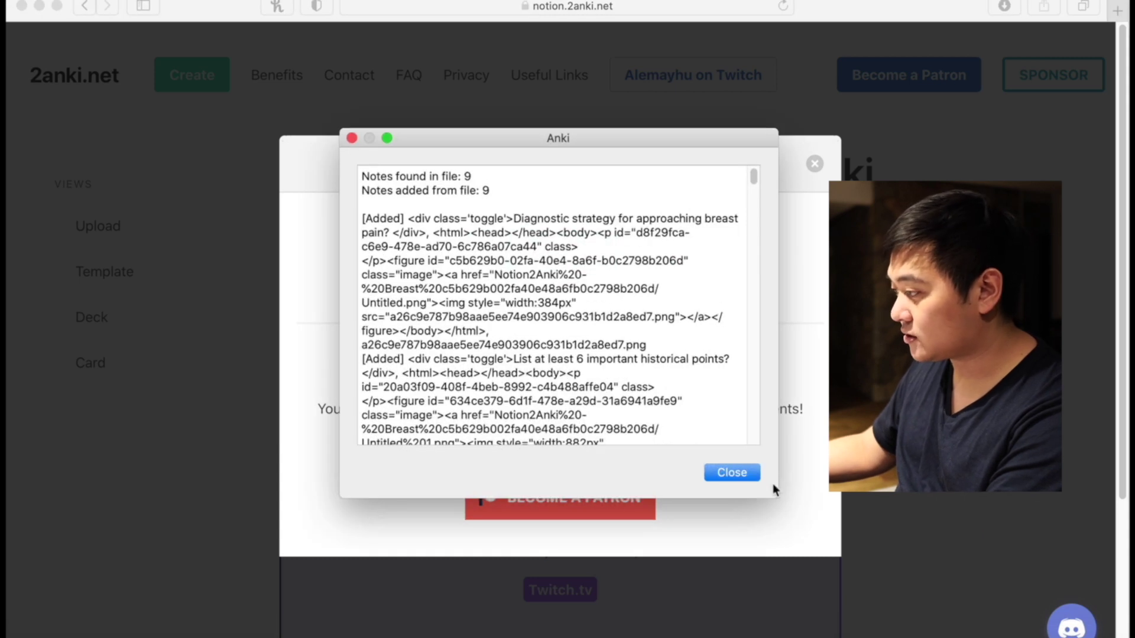
Step: Close the import report, study Notion2Anki - Breast, and reveal the breast examination answer image
left_click(742, 467)
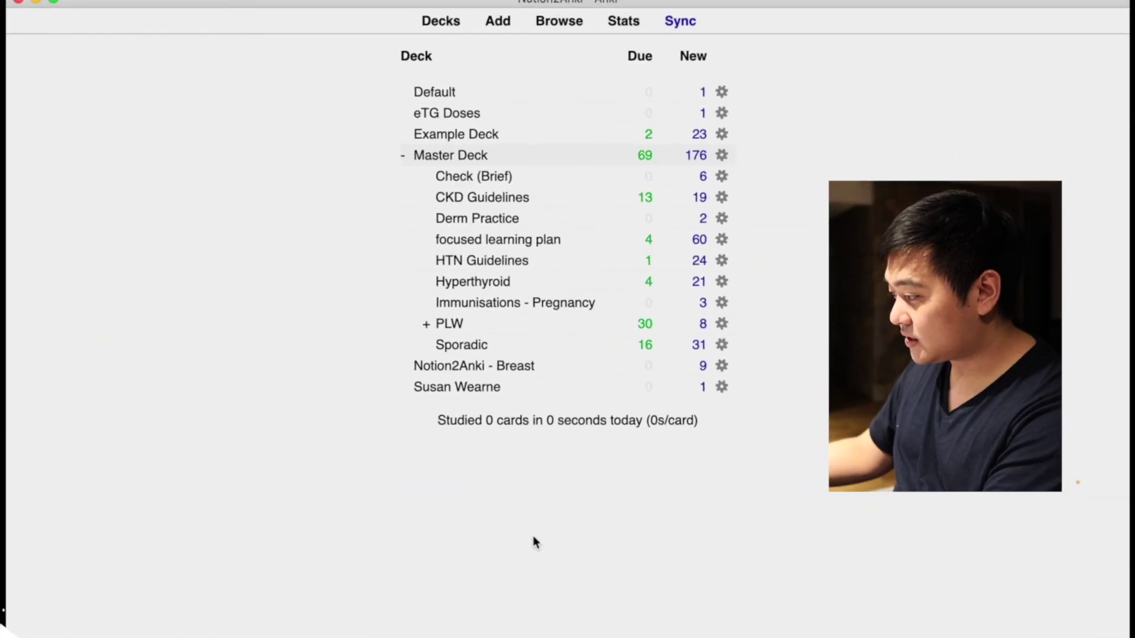
left_click(481, 366)
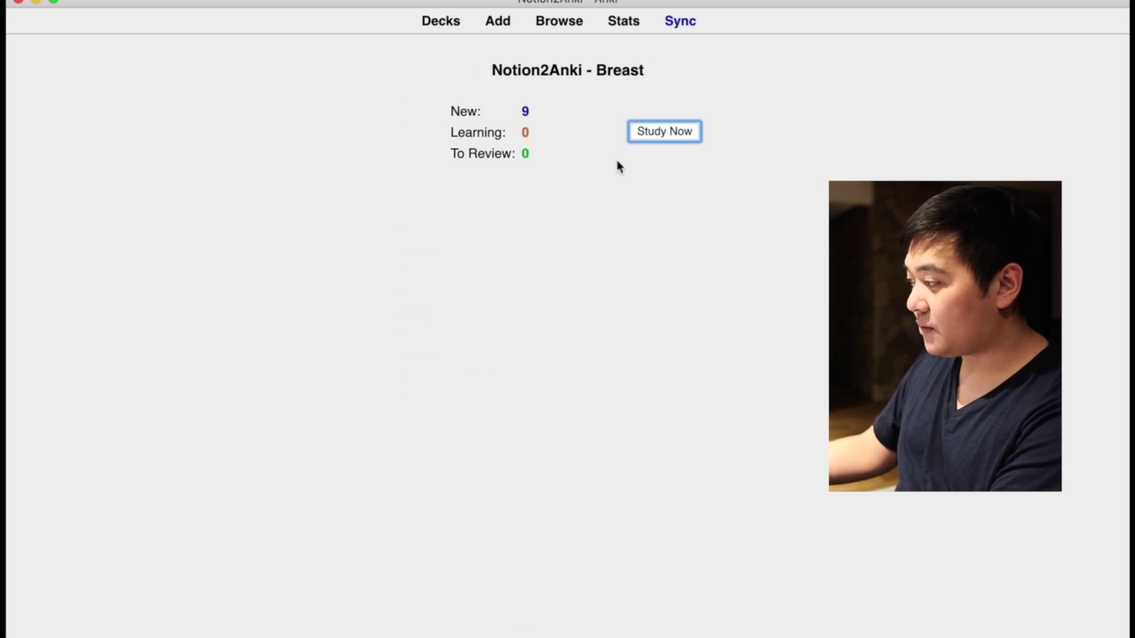
key("s")
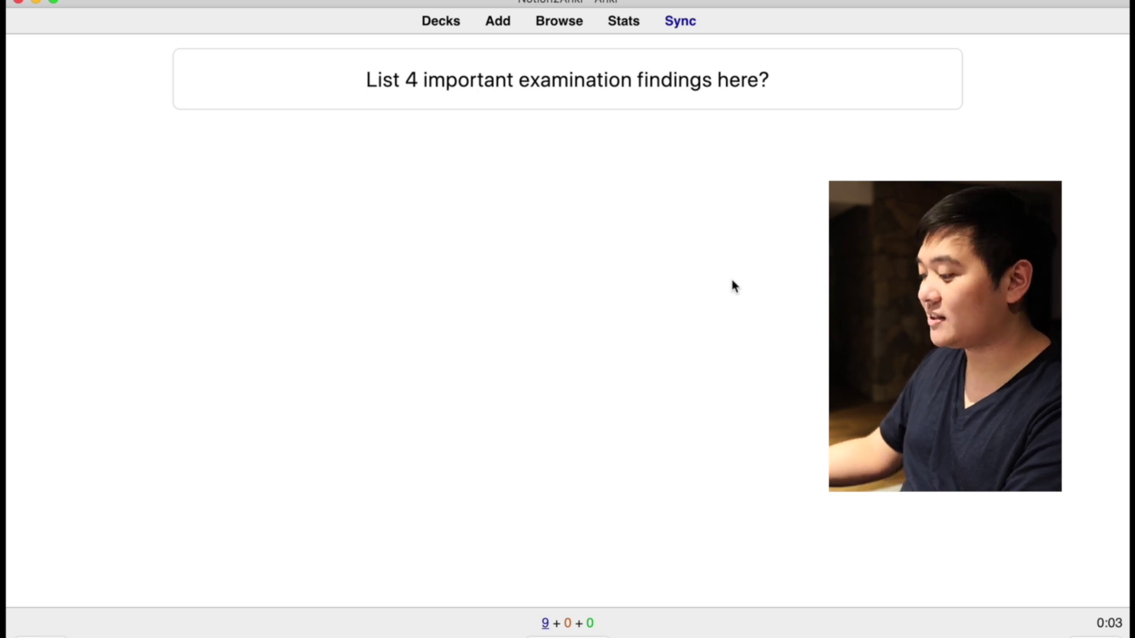
key("e")
left_click(691, 474)
key("space")
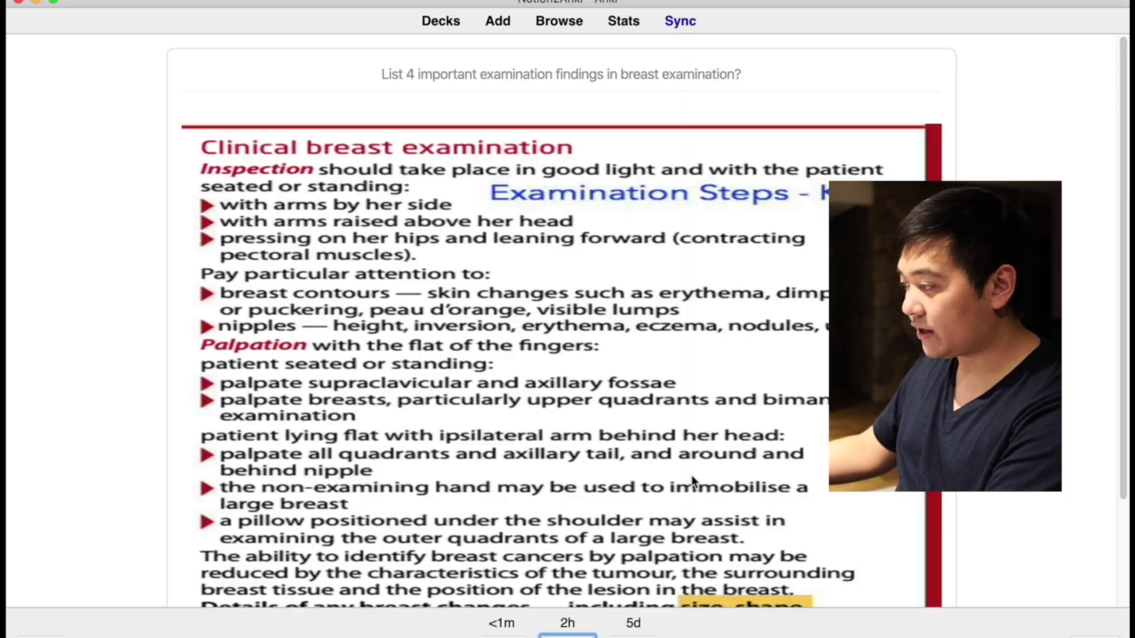
scroll(430, 286, "down", 4)
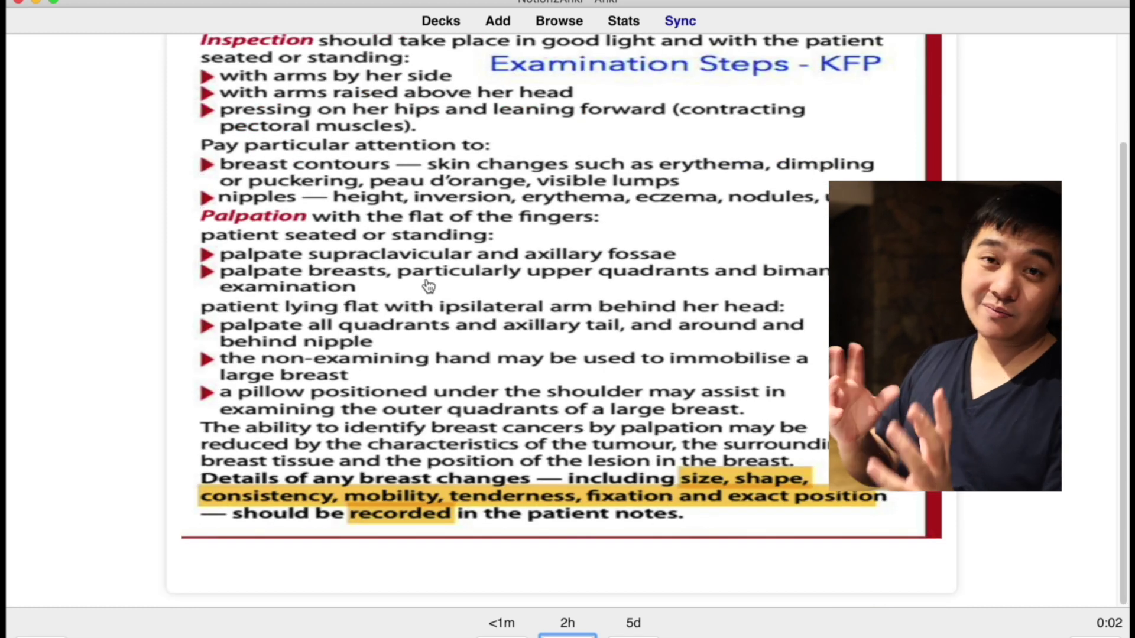
scroll(429, 286, "up", 4)
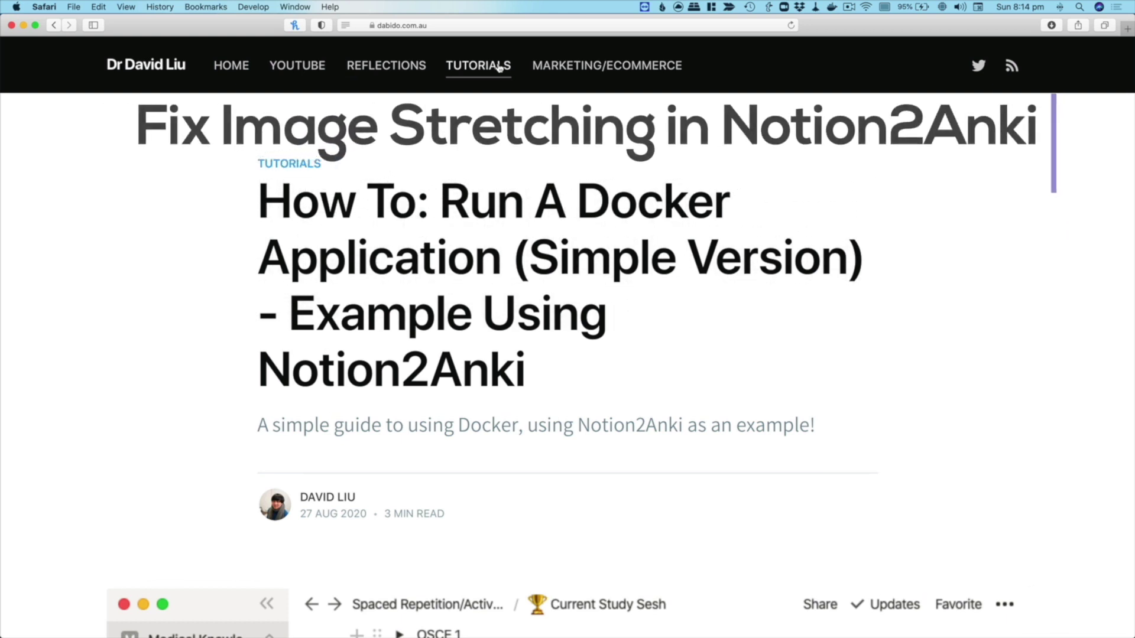
Step: Open the 'Notion2Anki: Removing Image Stretching in Anki' tutorial and copy its object-fit: contain CSS
left_click(498, 67)
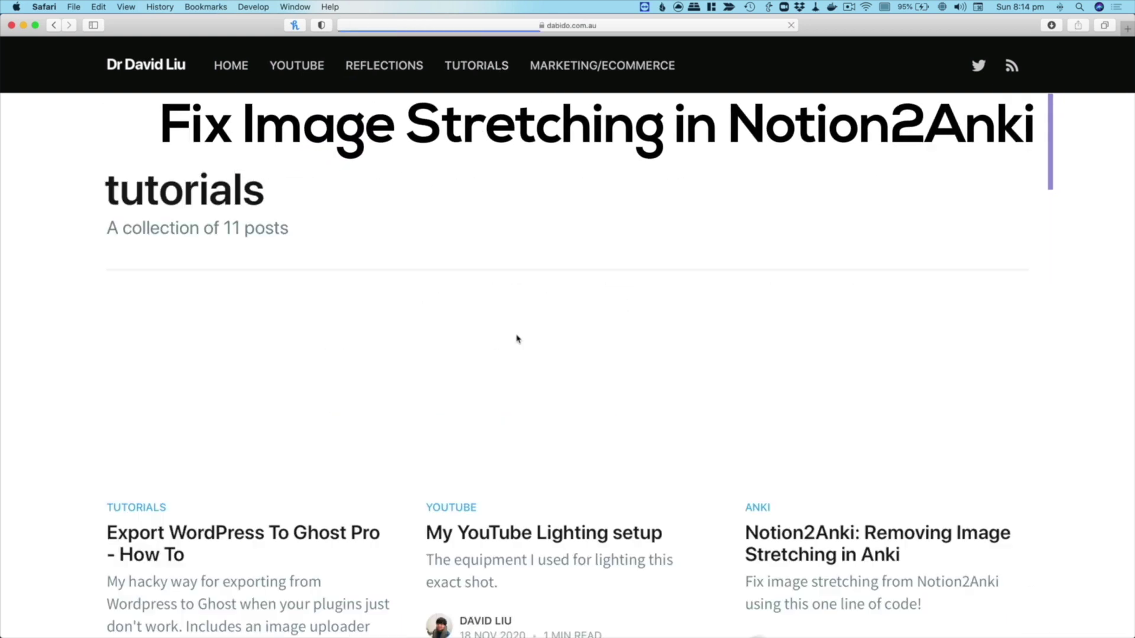
scroll(295, 124, "up", 3)
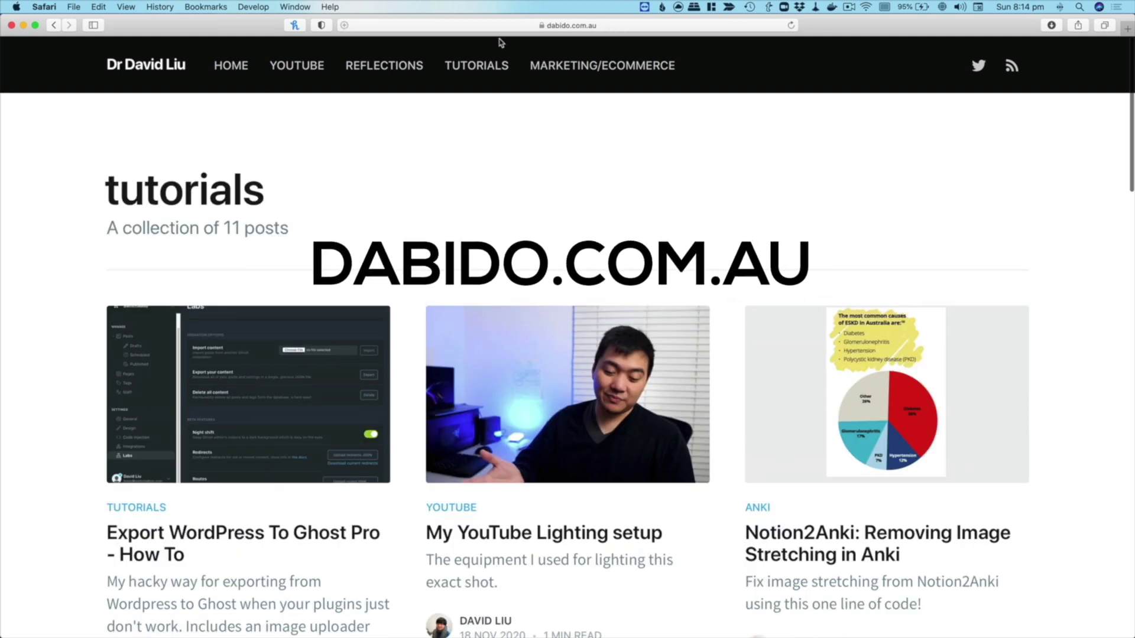
scroll(528, 235, "down", 3)
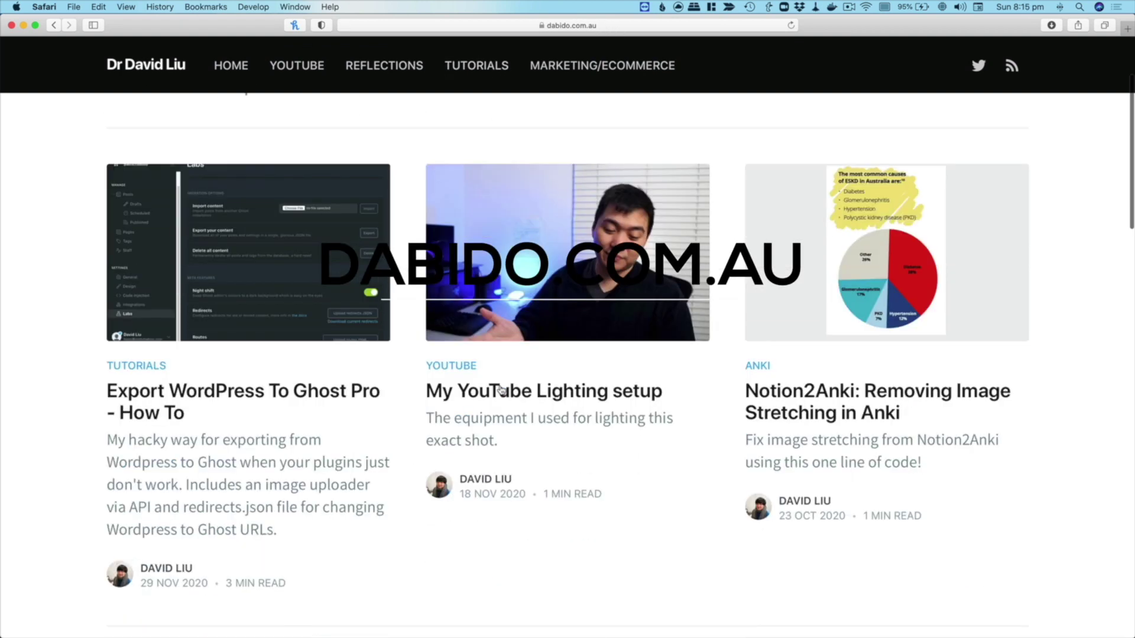
left_click(816, 399)
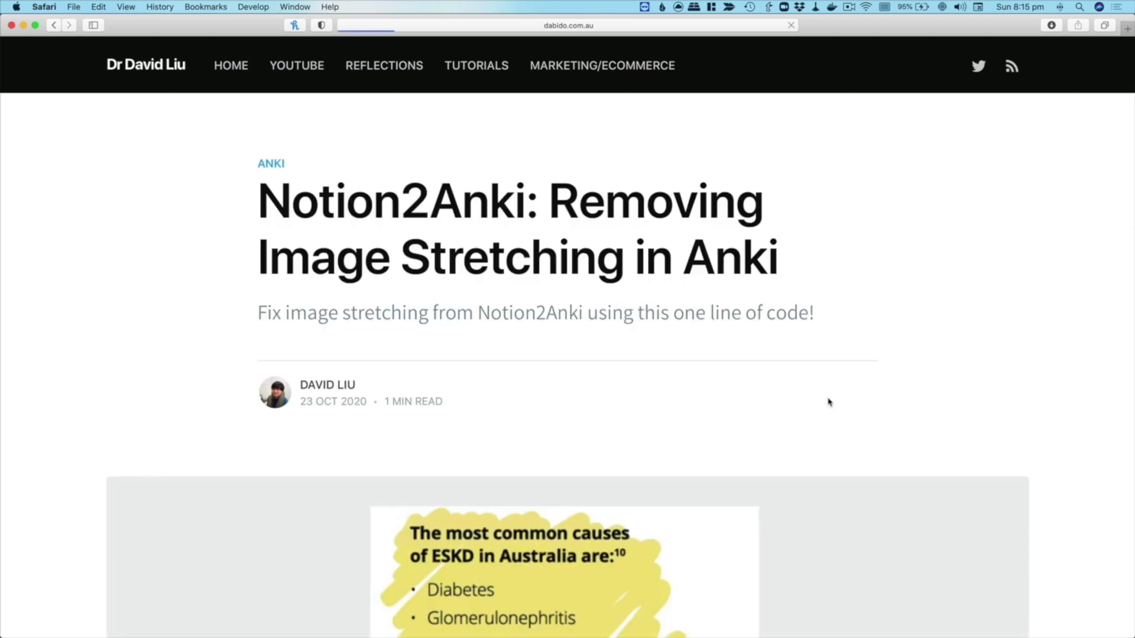
scroll(669, 459, "down", 15)
scroll(438, 427, "down", 1)
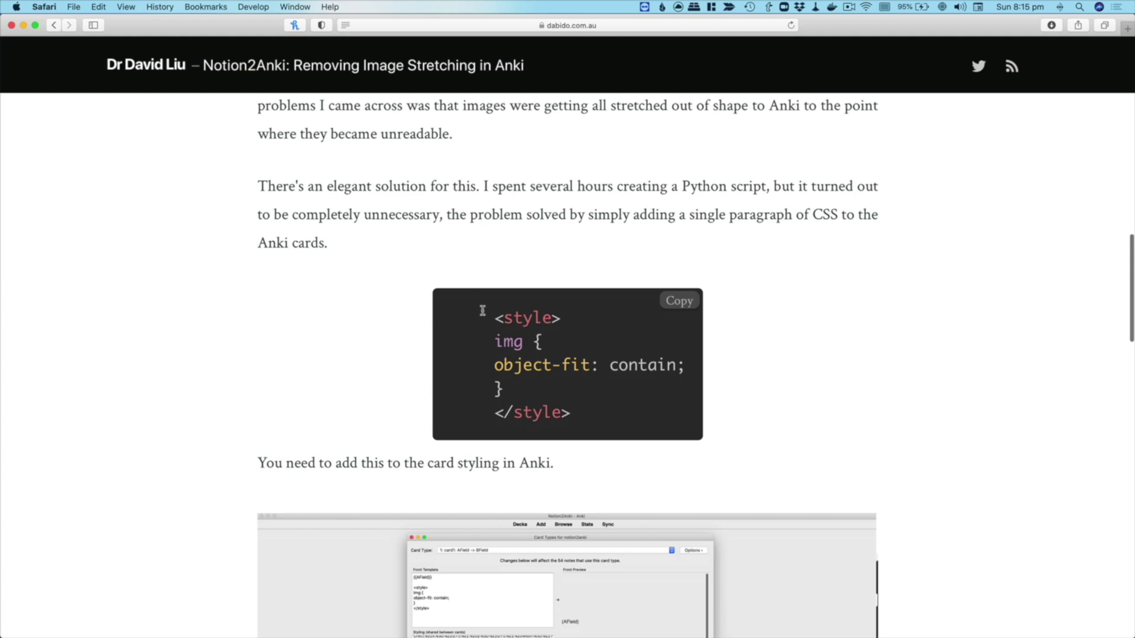
left_click_drag(482, 310, 589, 408)
left_click(732, 388)
left_click(676, 301)
Step: Bring Anki back to the front through Alfred
key("alt+space")
type("anki")
key("Return")
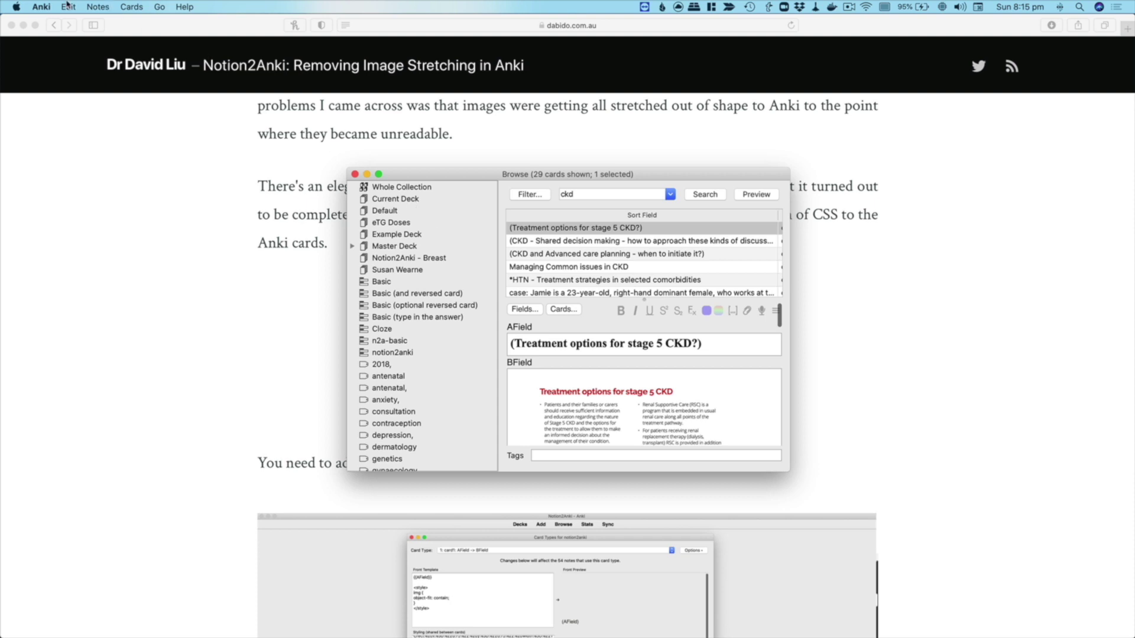
Step: Close the card browser and open the Check (Brief) deck overview
left_click(355, 174)
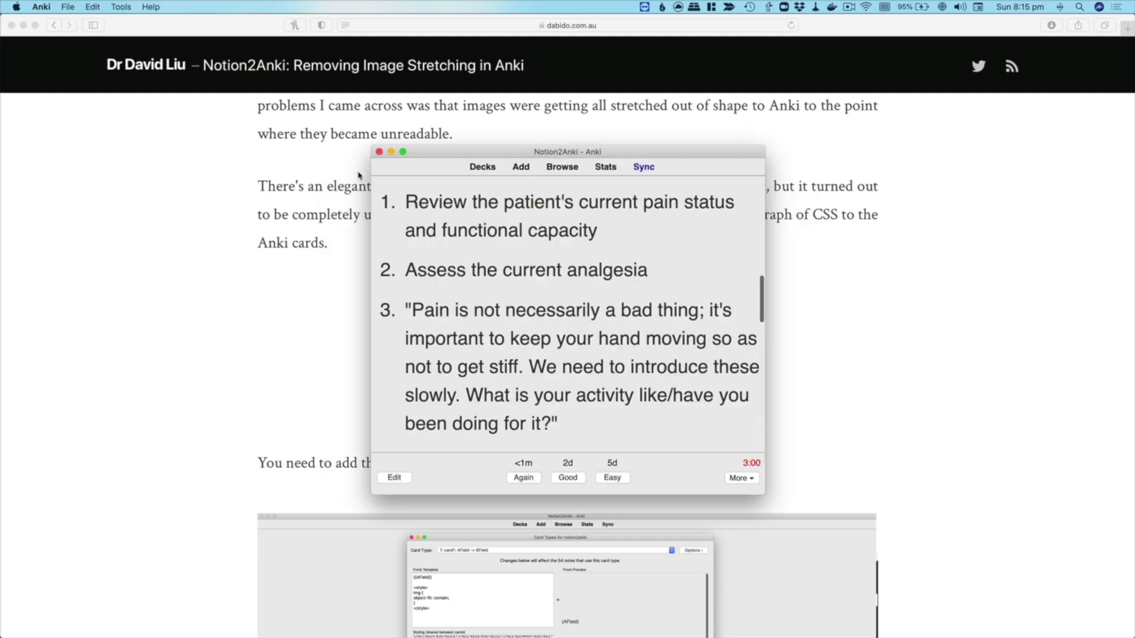
left_click(482, 168)
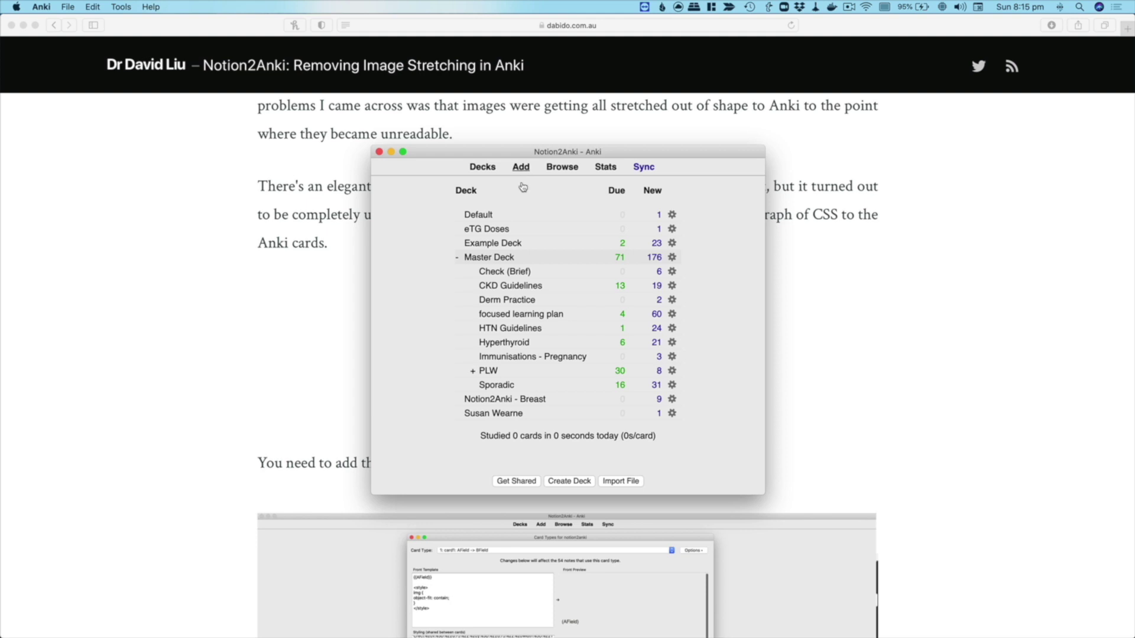
left_click(503, 272)
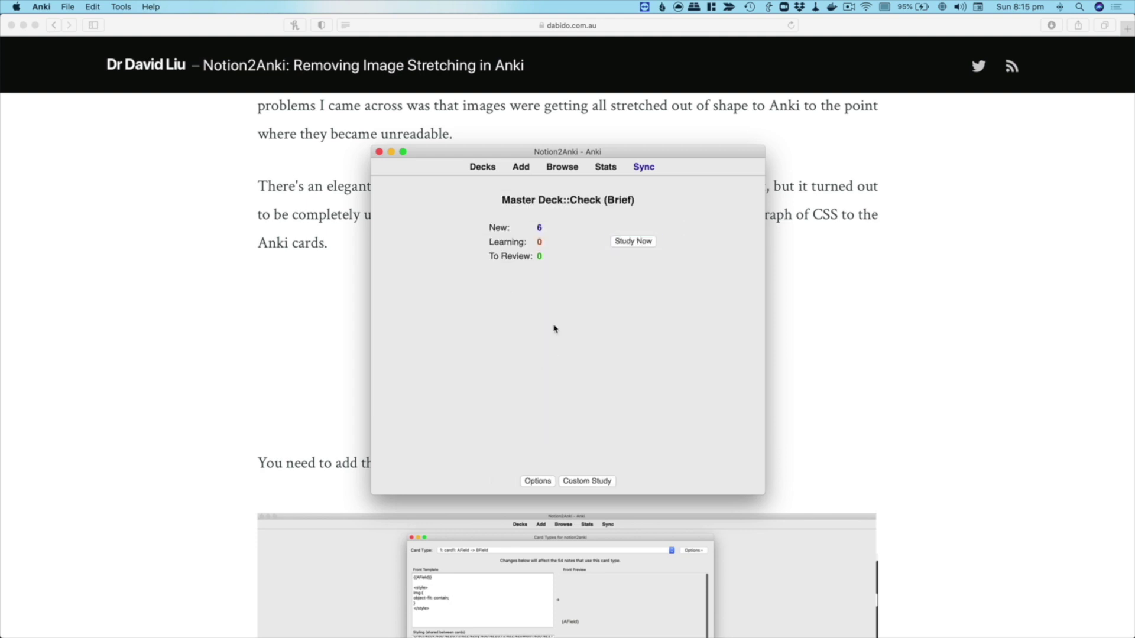
Step: Start adding a new card with the n2a-basic note type
left_click(516, 171)
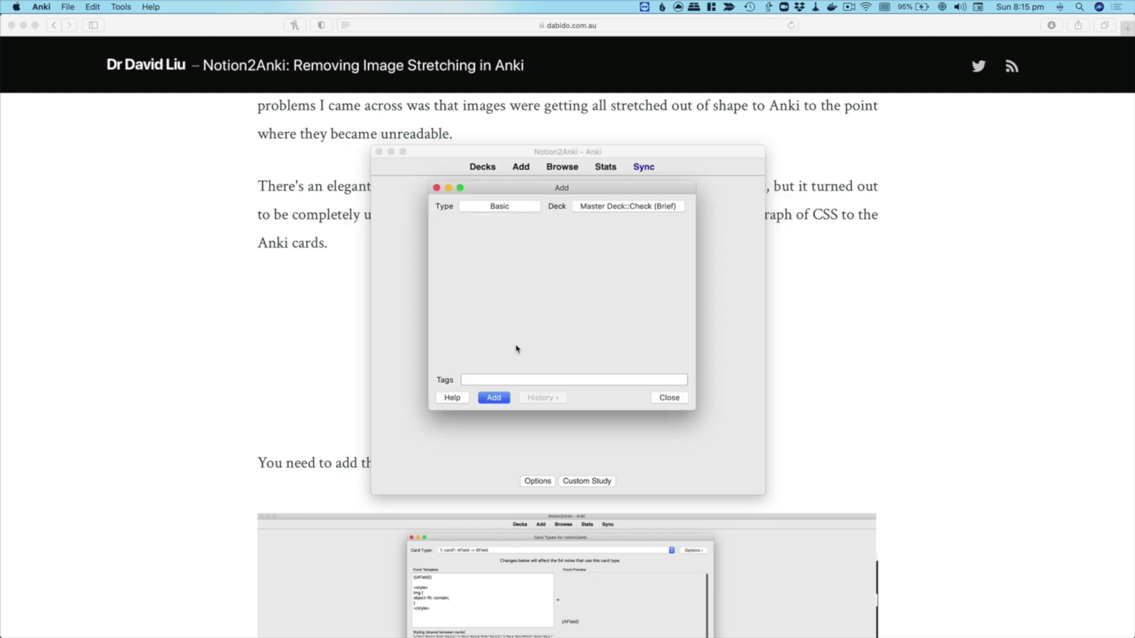
left_click(520, 207)
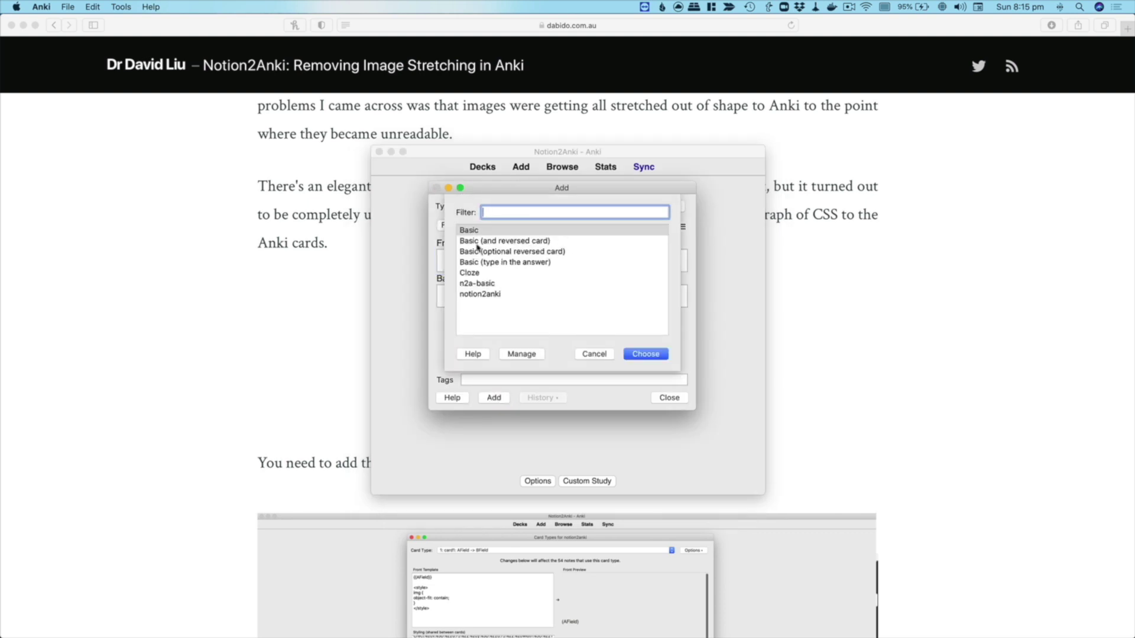
left_click(484, 285)
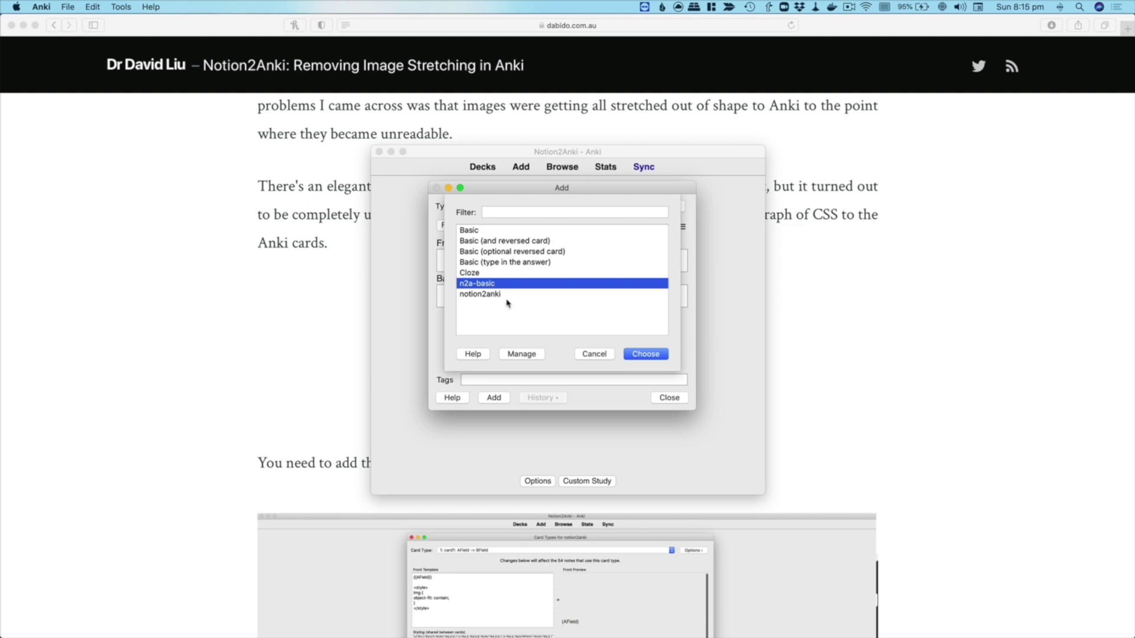
left_click(643, 354)
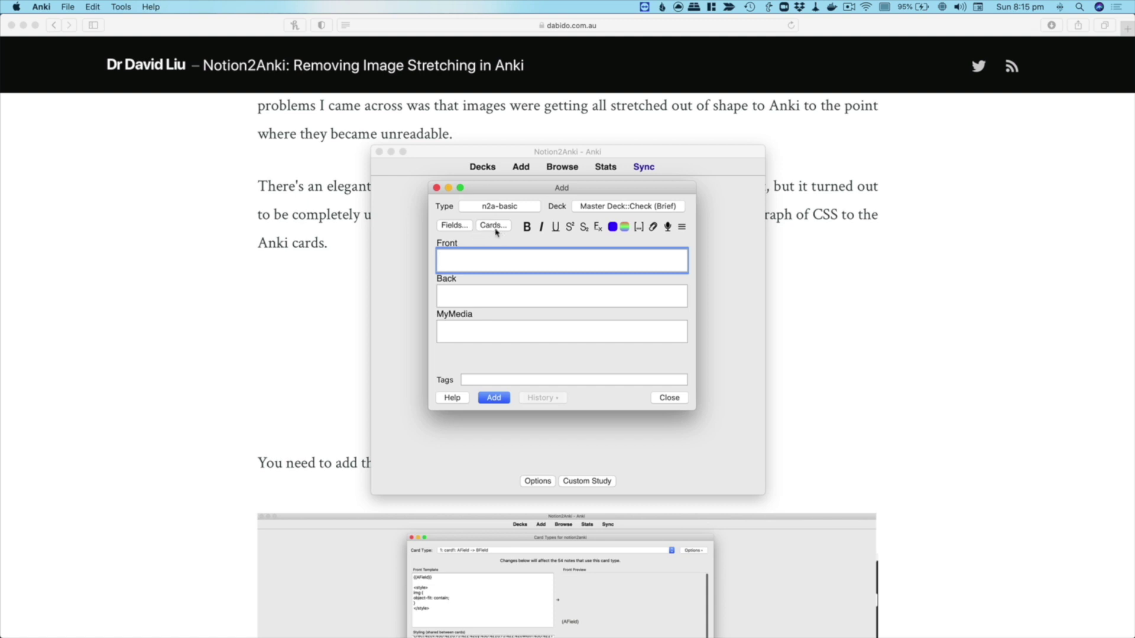
Step: Paste the img object-fit: contain style block into the n2a-basic Back Template
left_click(498, 226)
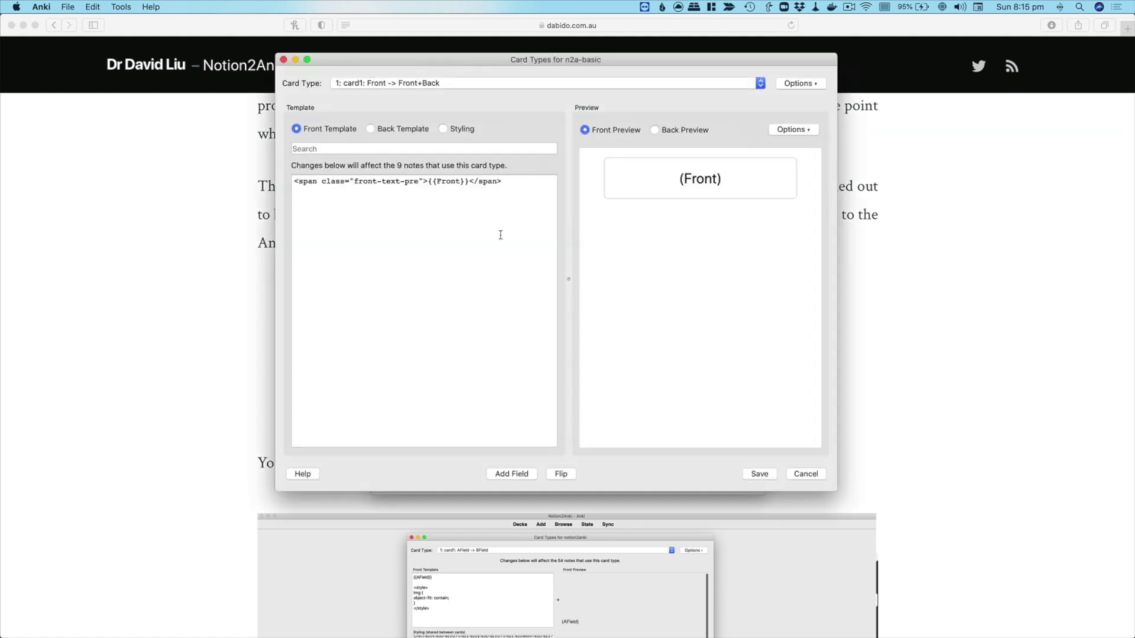
left_click(390, 129)
left_click(443, 129)
left_click(402, 130)
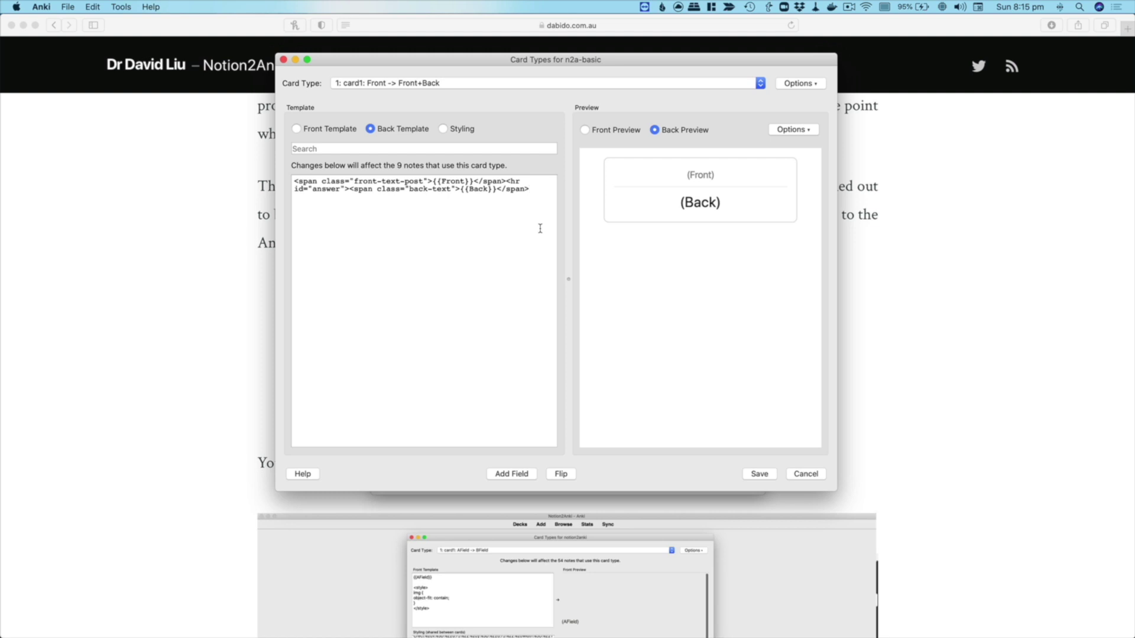
key("super+v")
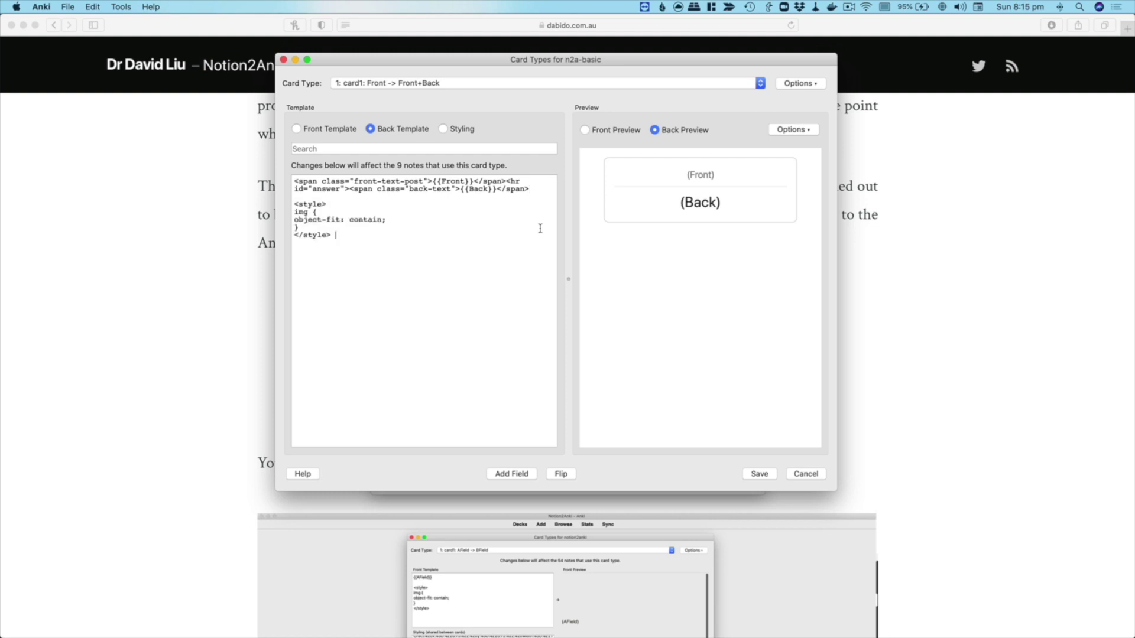
Step: Append the same object-fit block to the end of the Styling CSS and save
left_click(457, 132)
scroll(459, 279, "down", 10)
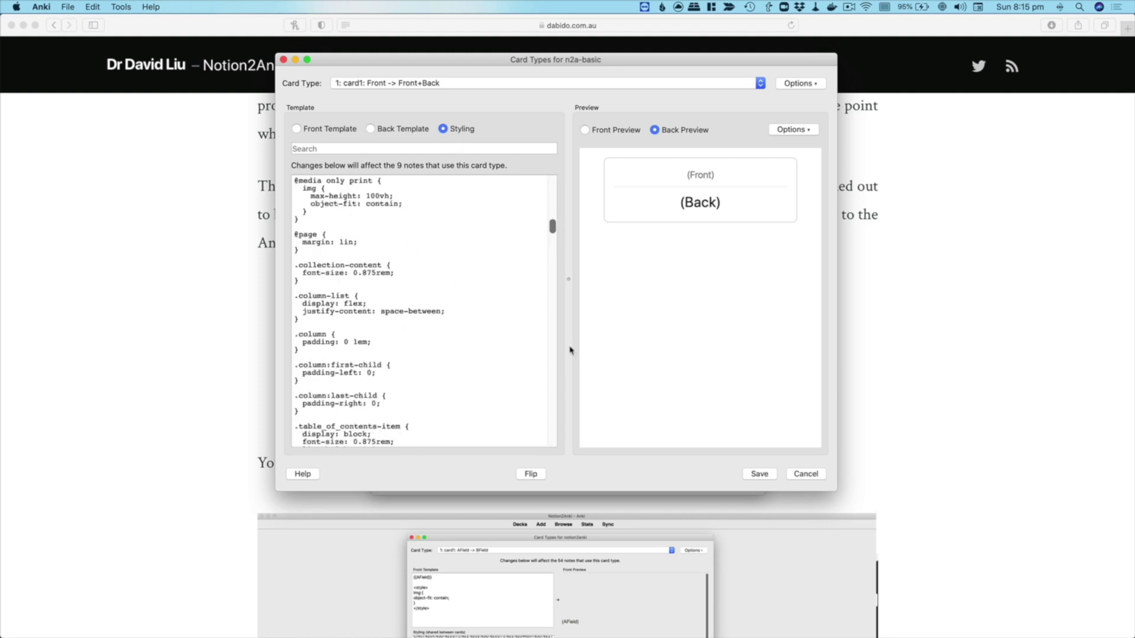
scroll(452, 432, "down", 15)
key("super+v")
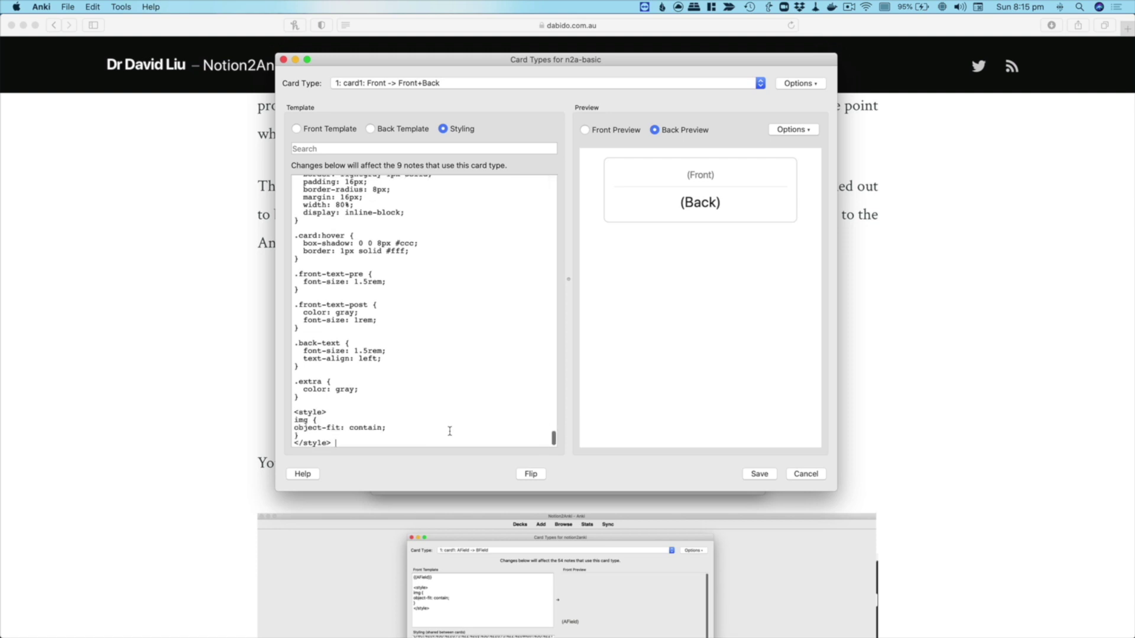
left_click(759, 474)
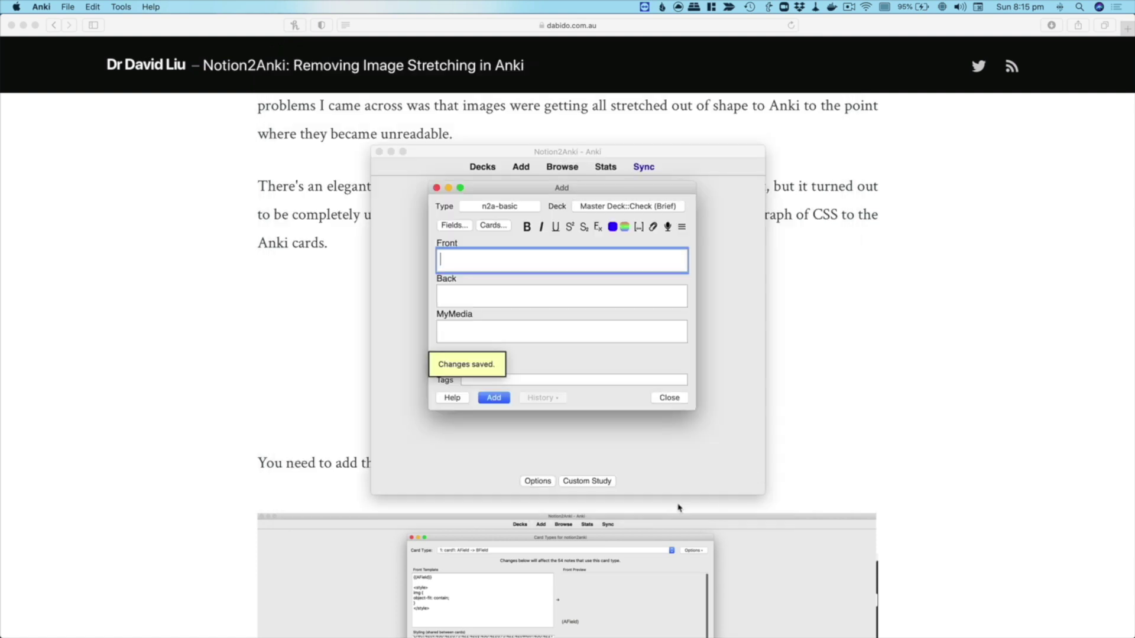
Step: Close the Add window without adding a card
left_click(543, 327)
left_click(523, 265)
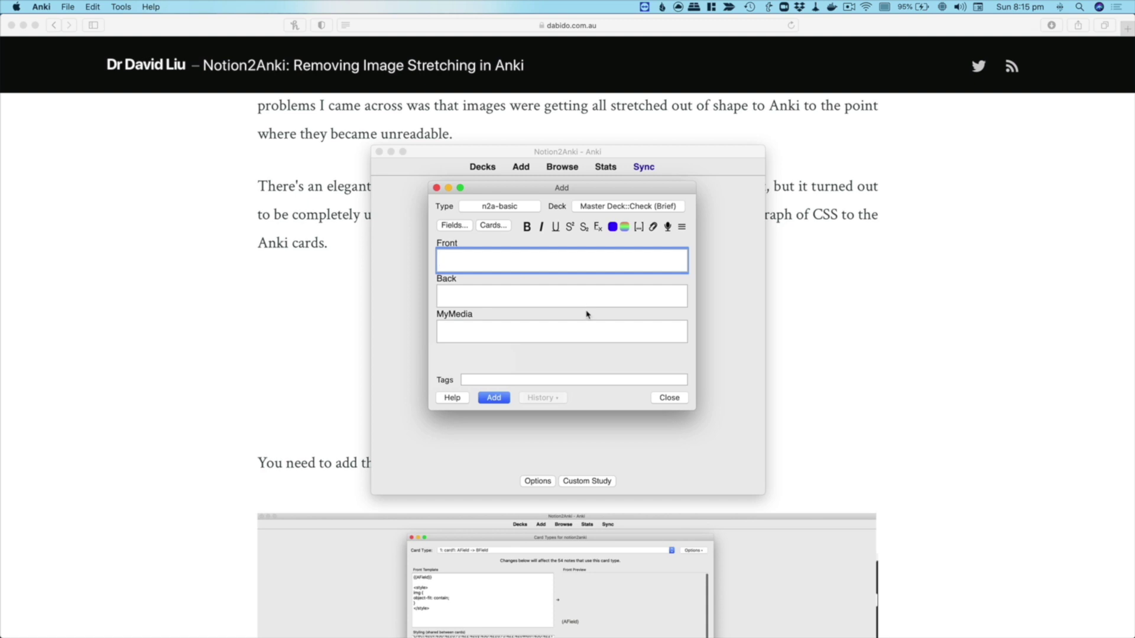
left_click(666, 399)
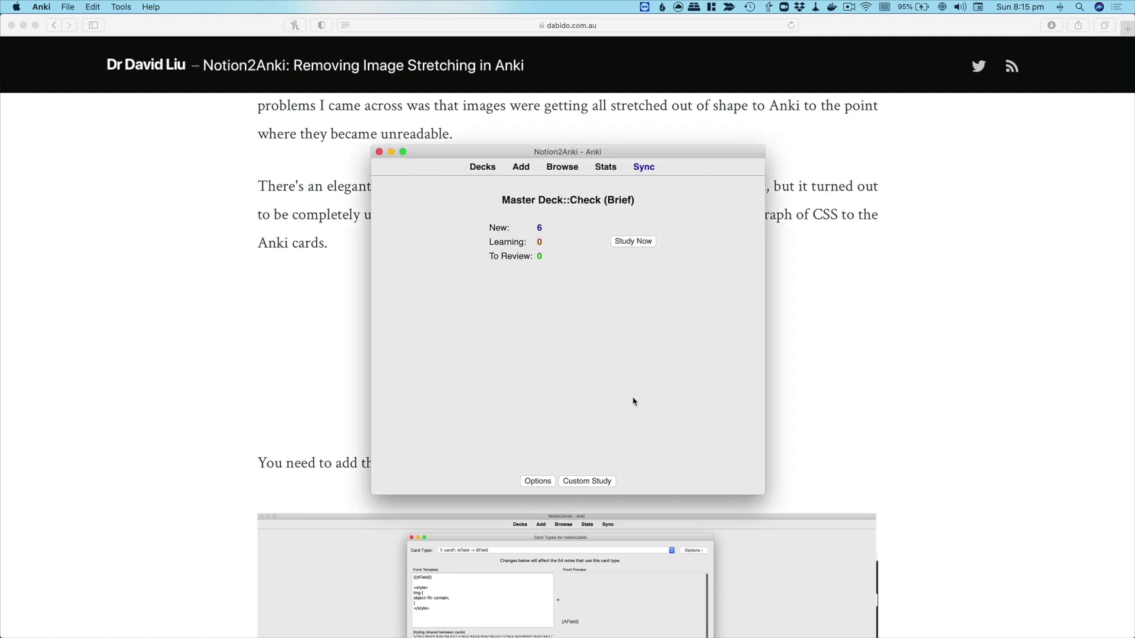
Step: Study Check (Brief), reveal a card's answer and scroll through it, then return to Decks
left_click(643, 242)
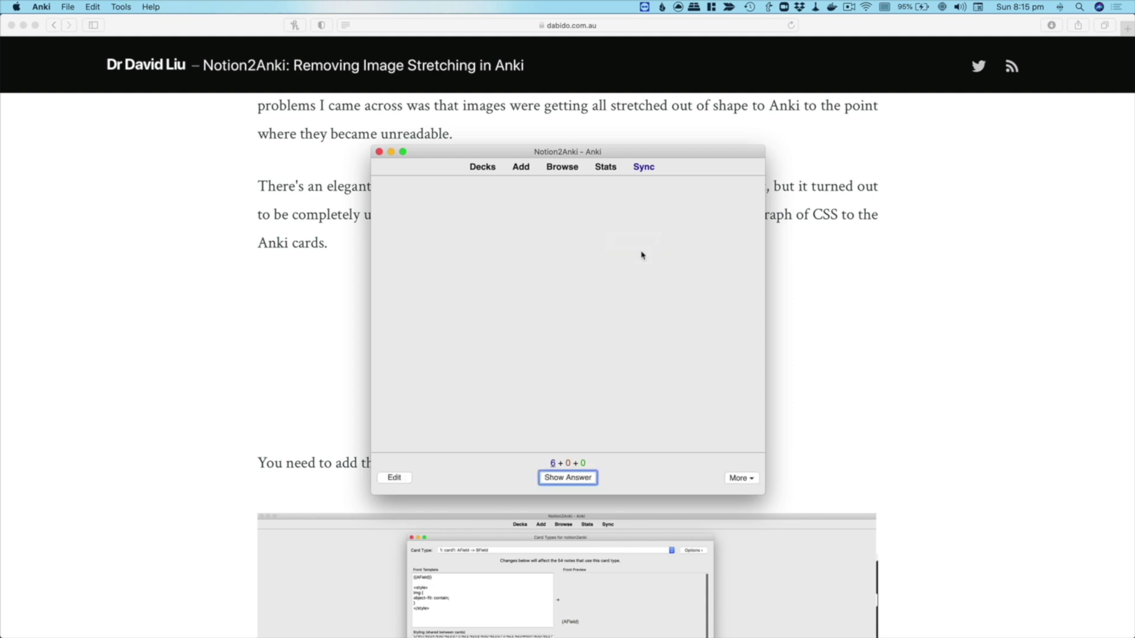
key("space")
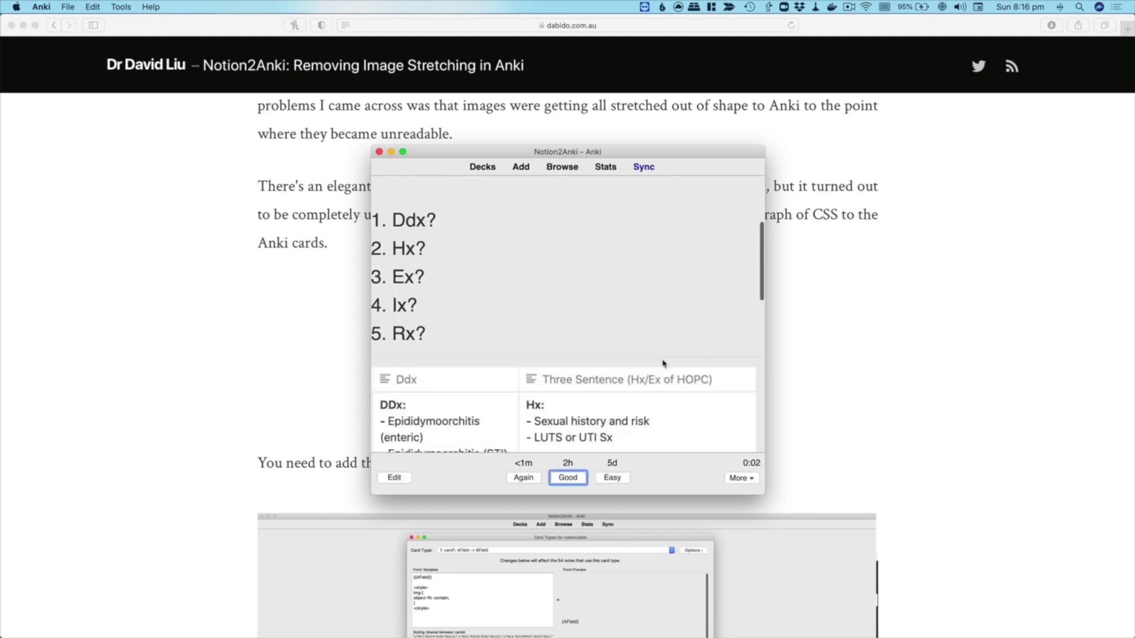
scroll(662, 263, "down", 10)
scroll(649, 272, "up", 5)
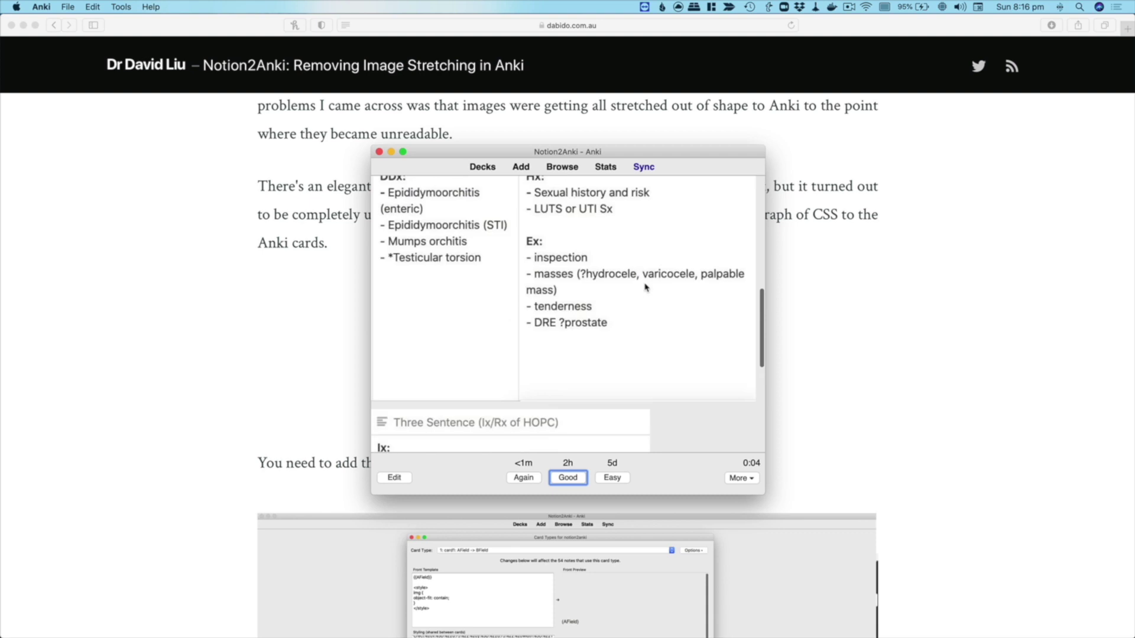
scroll(645, 288, "up", 8)
left_click(488, 169)
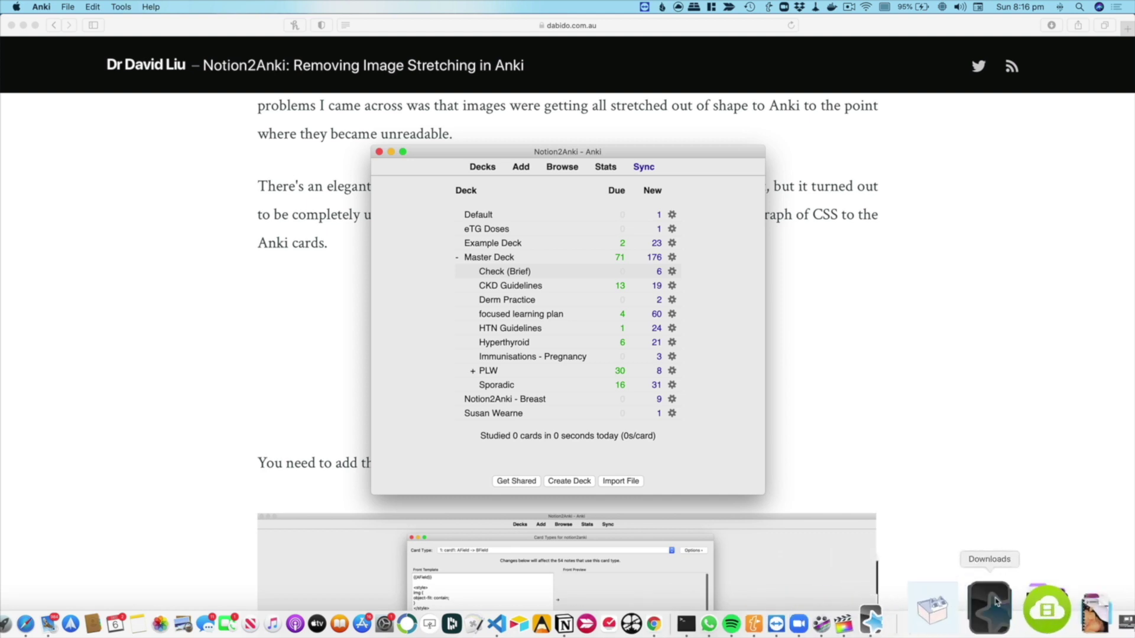
Step: Import Your deck.apkg from the Downloads stack and dismiss the import report
left_click(993, 623)
left_click(918, 443)
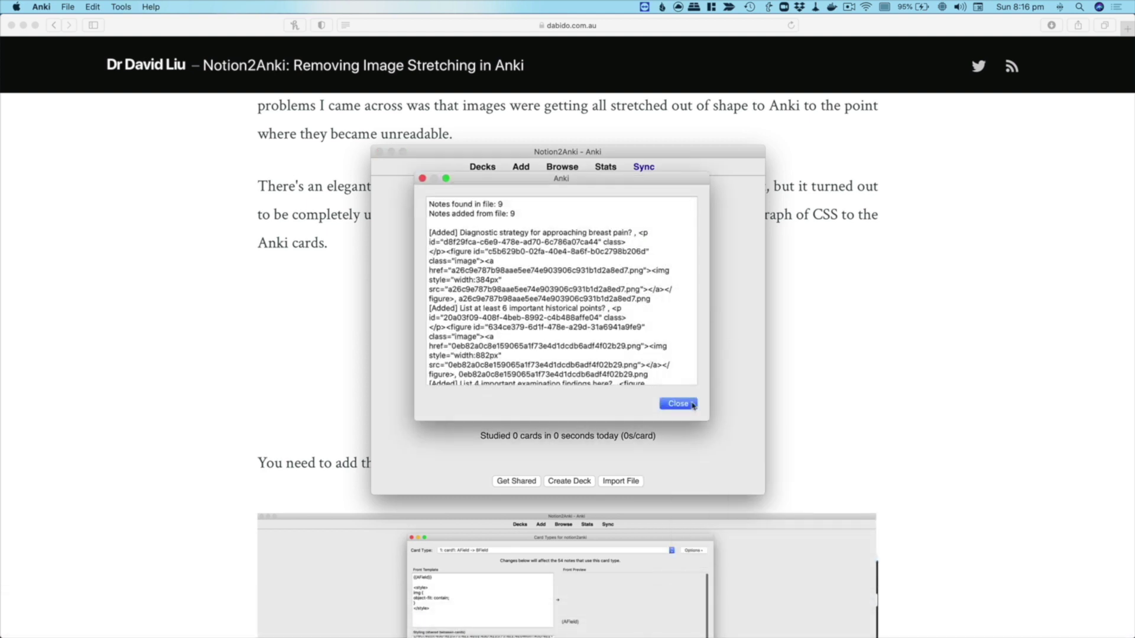
left_click(679, 403)
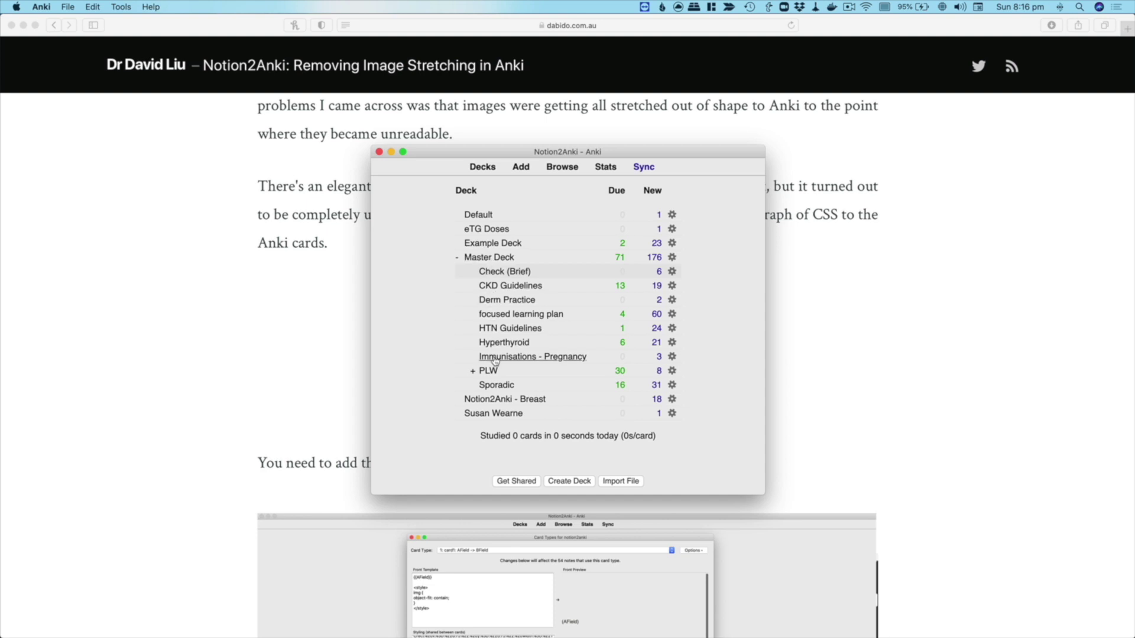
Step: Study the Notion2Anki - Breast deck and reveal the first card's answer
left_click(494, 400)
left_click(656, 290)
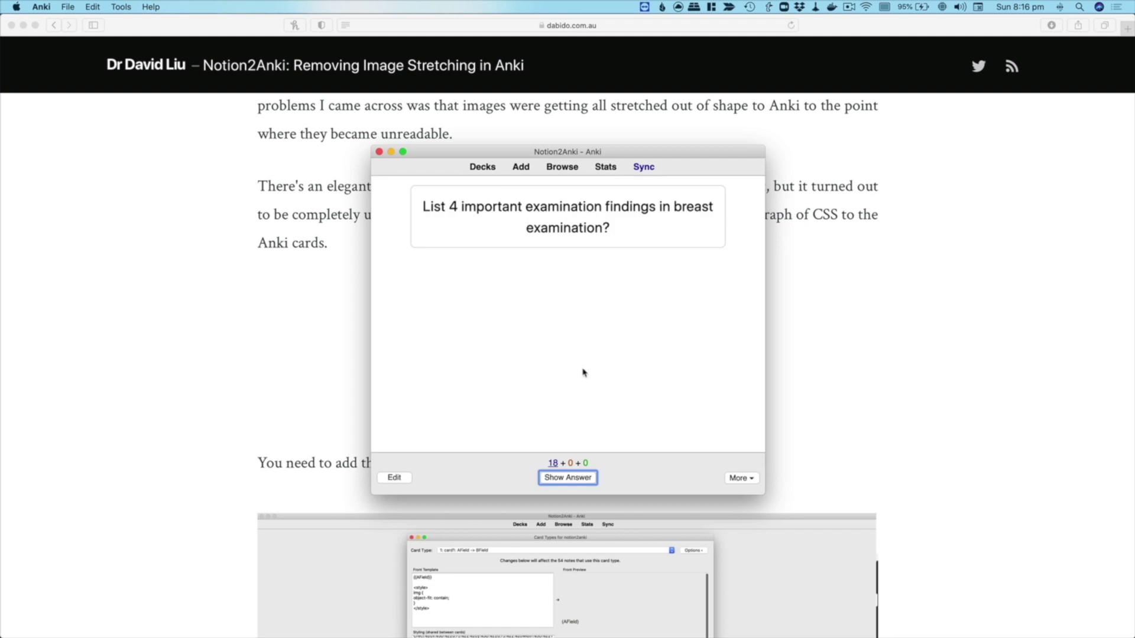
key("space")
scroll(583, 372, "down", 3)
scroll(583, 371, "up", 1)
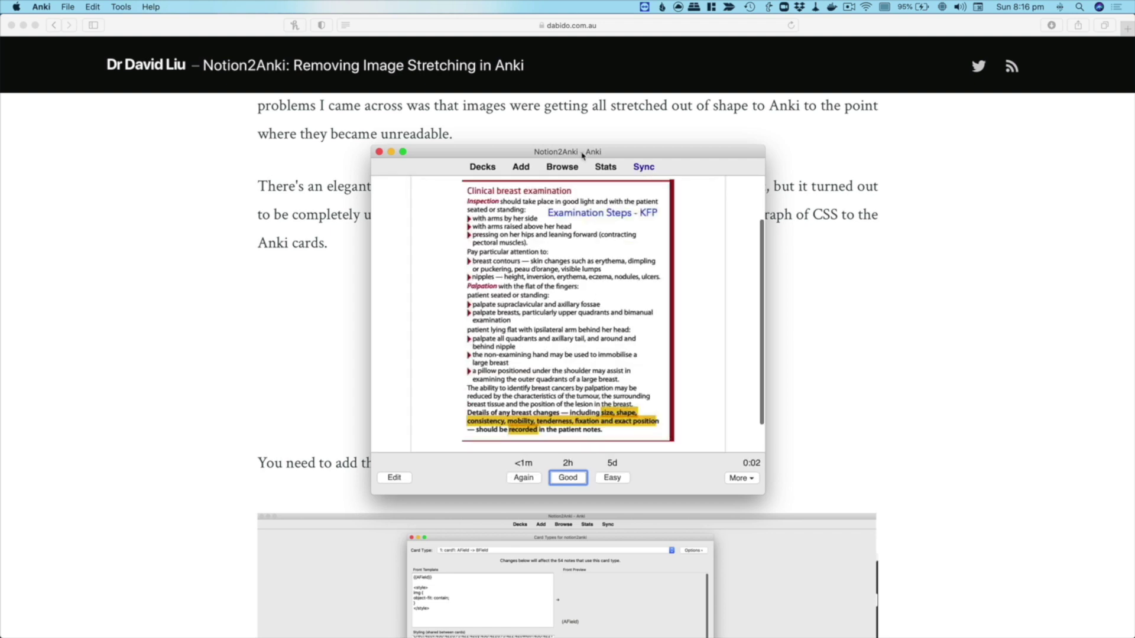
left_click_drag(580, 155, 495, 134)
Step: Widen the Anki window so the card image fits, then sync the collection
left_click_drag(676, 219, 873, 218)
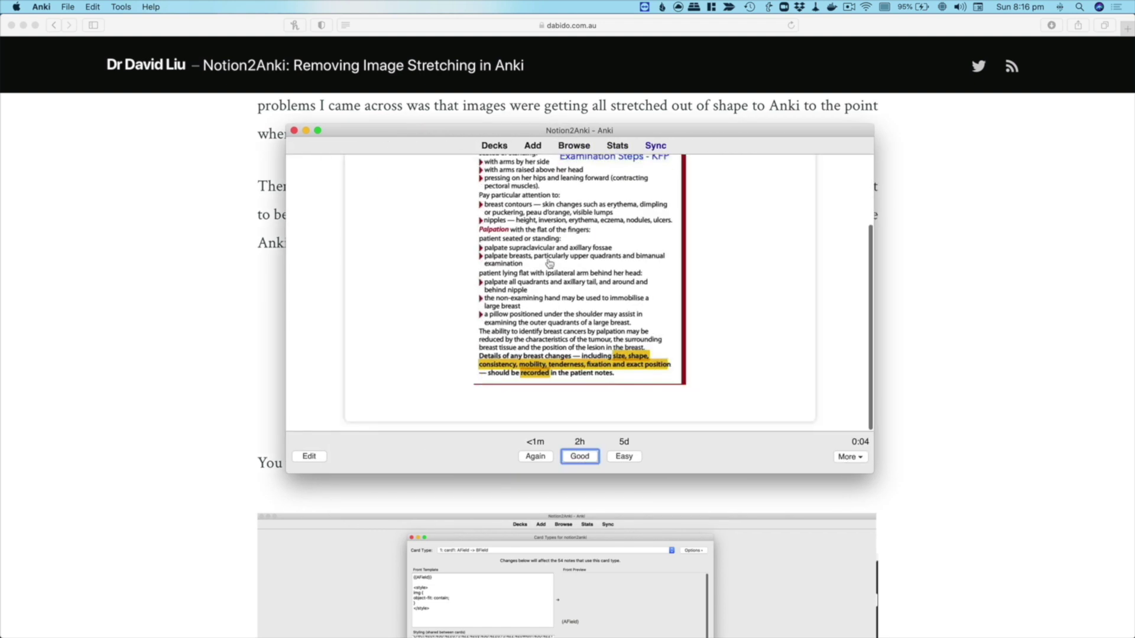
scroll(694, 271, "down", 2)
scroll(627, 276, "up", 2)
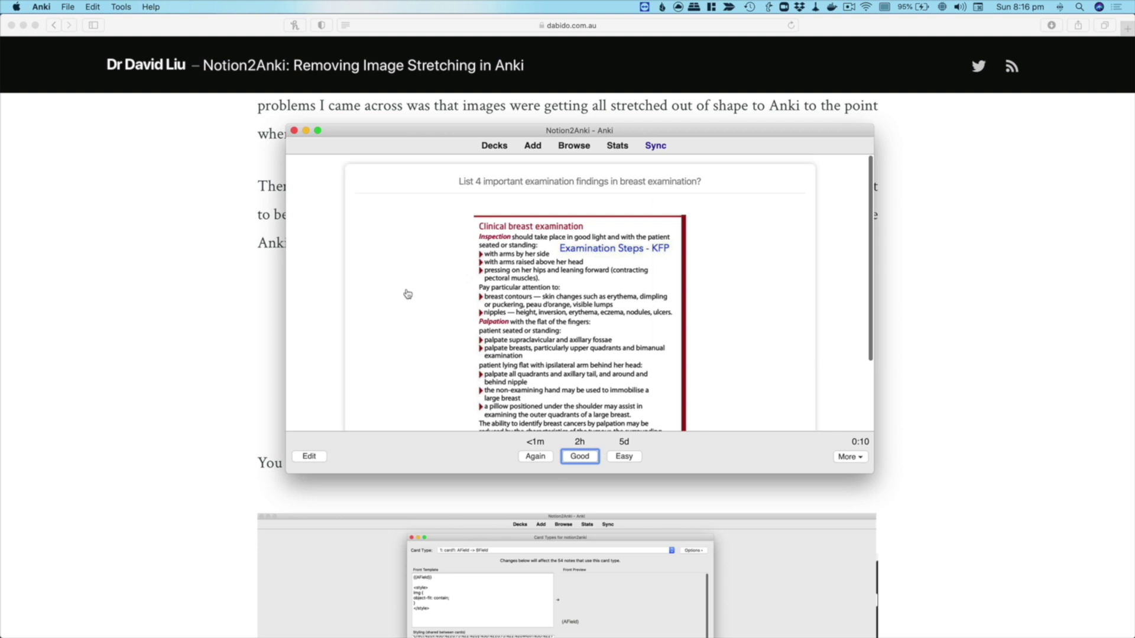
scroll(402, 290, "down", 5)
left_click(295, 130)
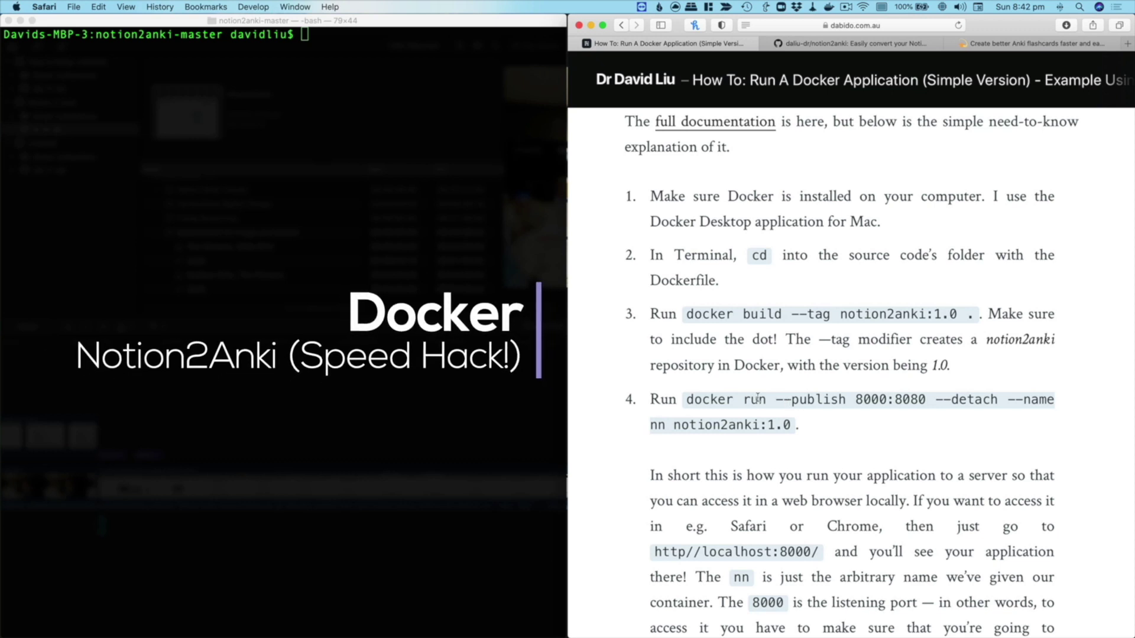
Step: Scroll to the How To: Run A Docker Application title, then select and deselect its heading
scroll(813, 383, "up", 15)
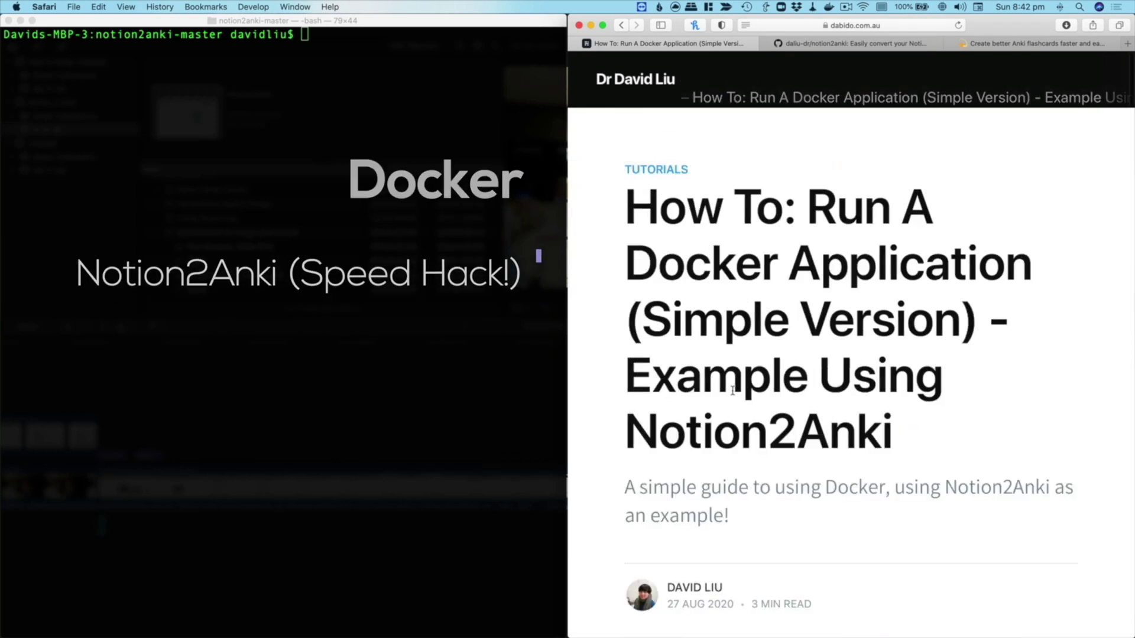
left_click_drag(807, 201, 900, 447)
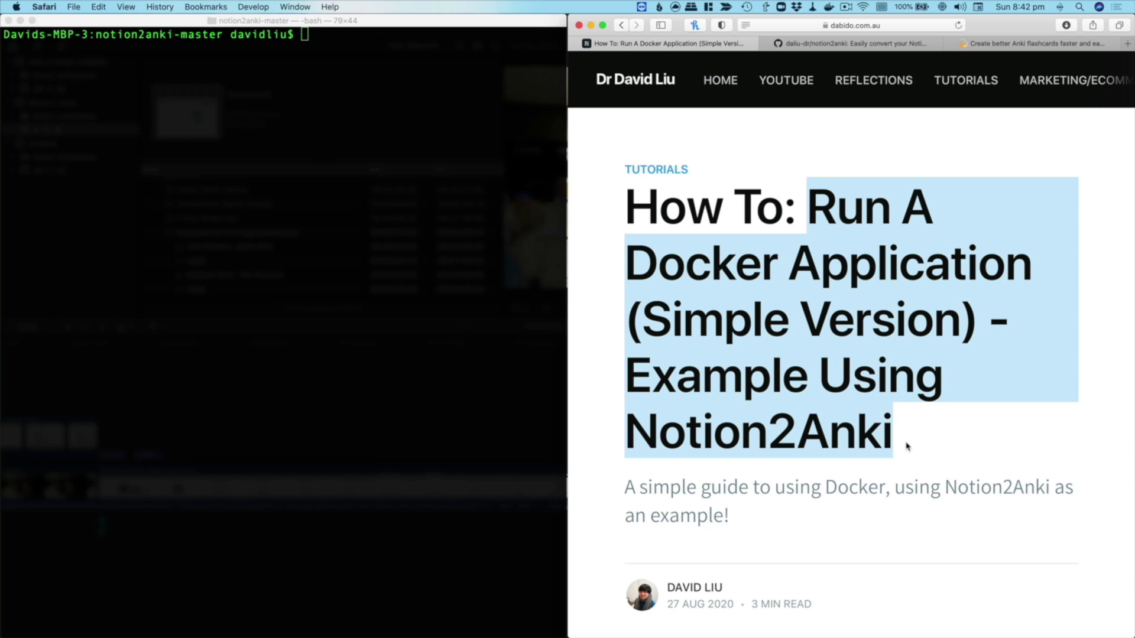
scroll(732, 406, "down", 4)
scroll(644, 412, "up", 4)
left_click(688, 305)
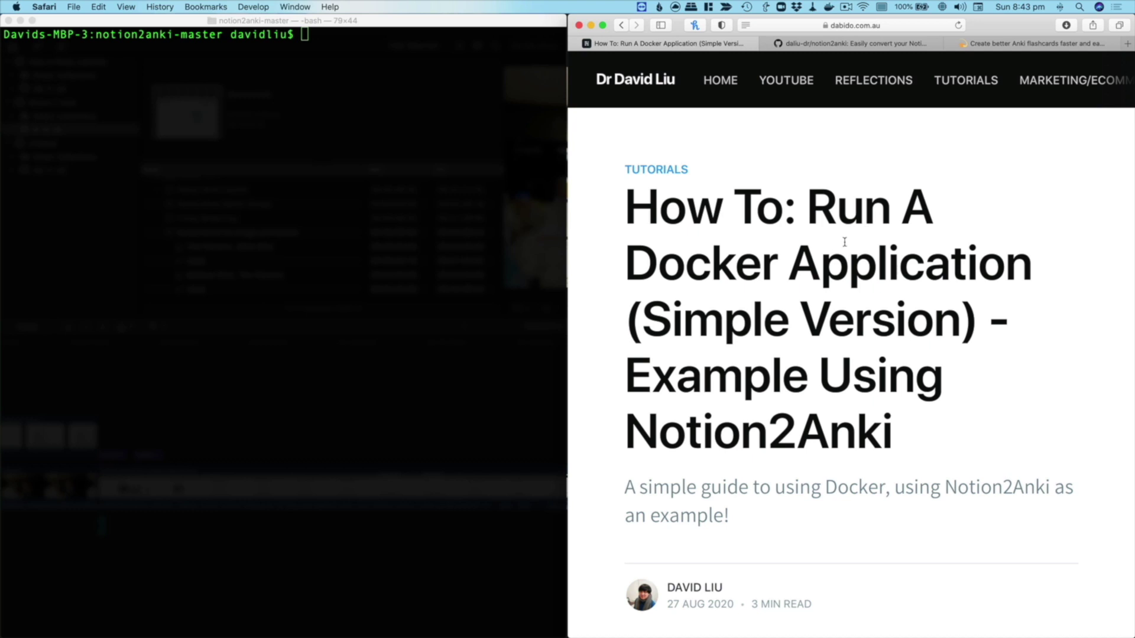
left_click_drag(626, 210, 854, 332)
left_click(734, 404)
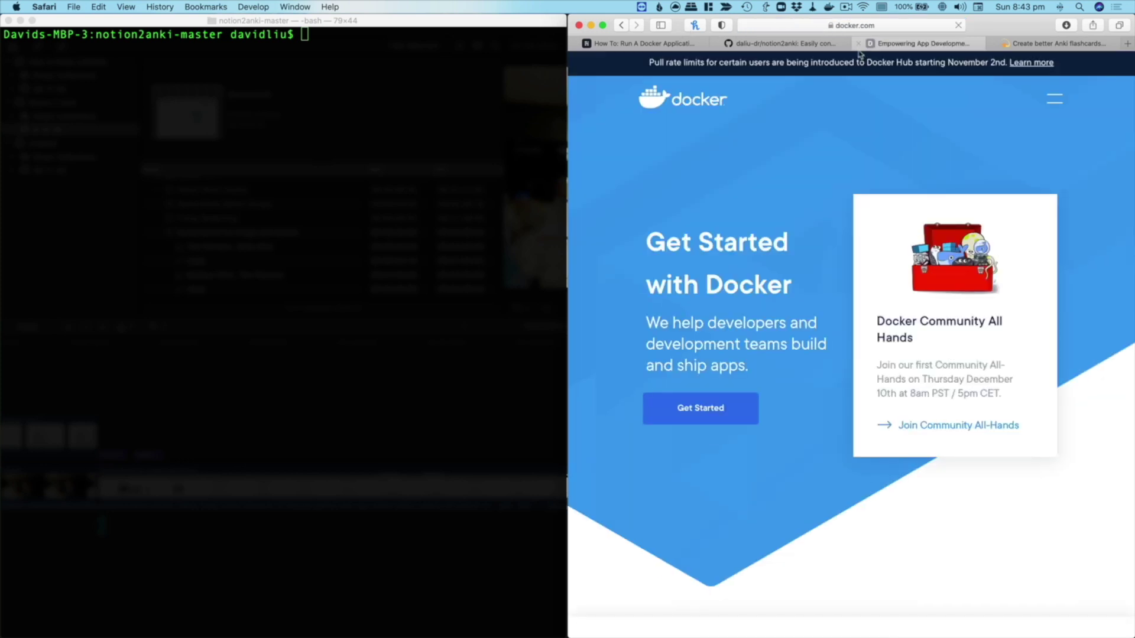
Step: Close the docker.com tab and return to the Docker how-to article
left_click(858, 43)
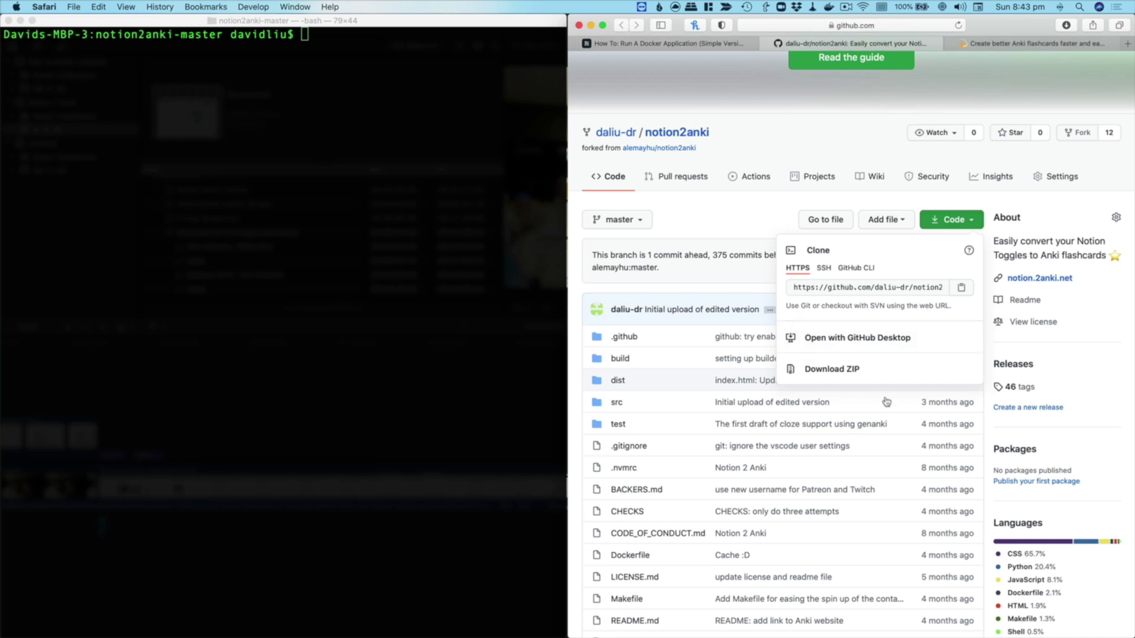
left_click(716, 47)
scroll(735, 260, "down", 15)
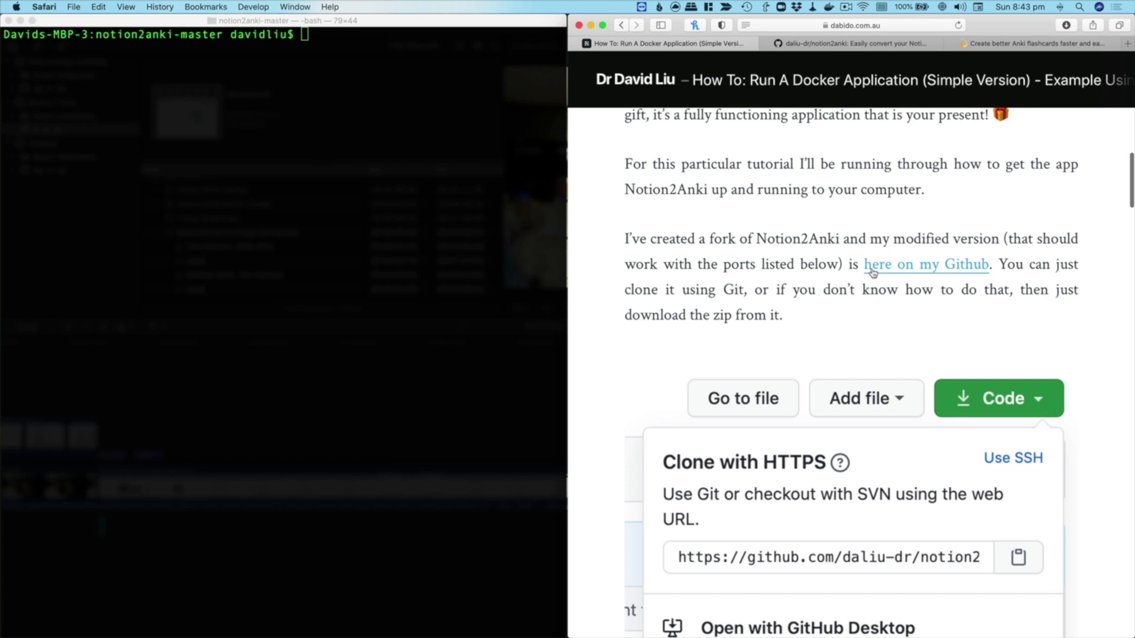
Step: Download the notion2anki repository via Code > Download ZIP and show the Downloads stack
left_click(851, 45)
left_click(743, 228)
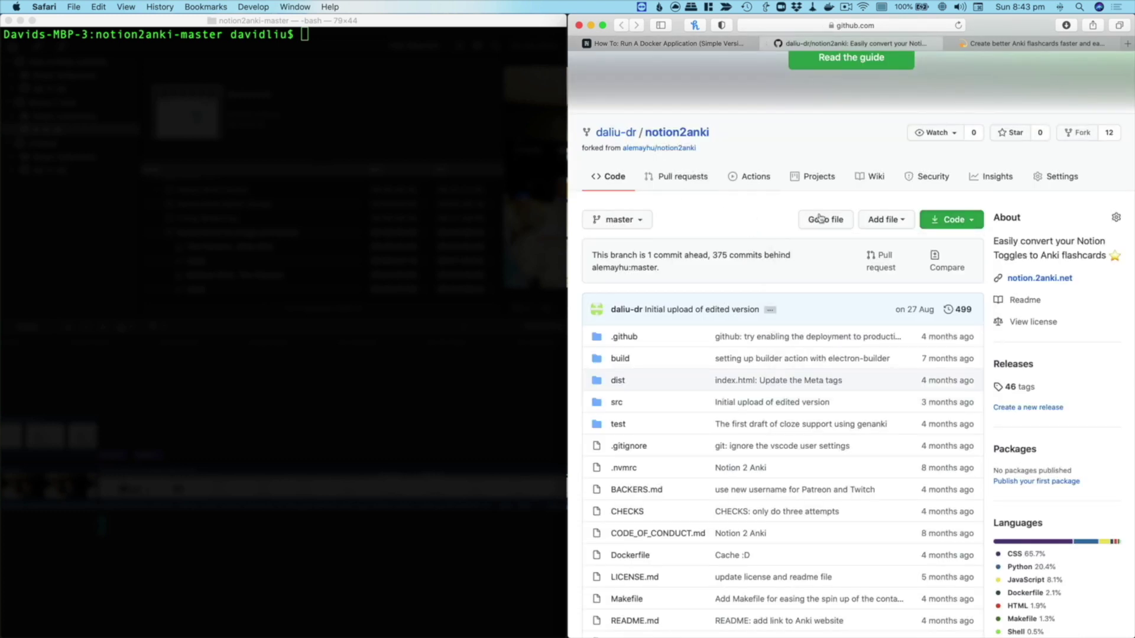
scroll(945, 231, "down", 1)
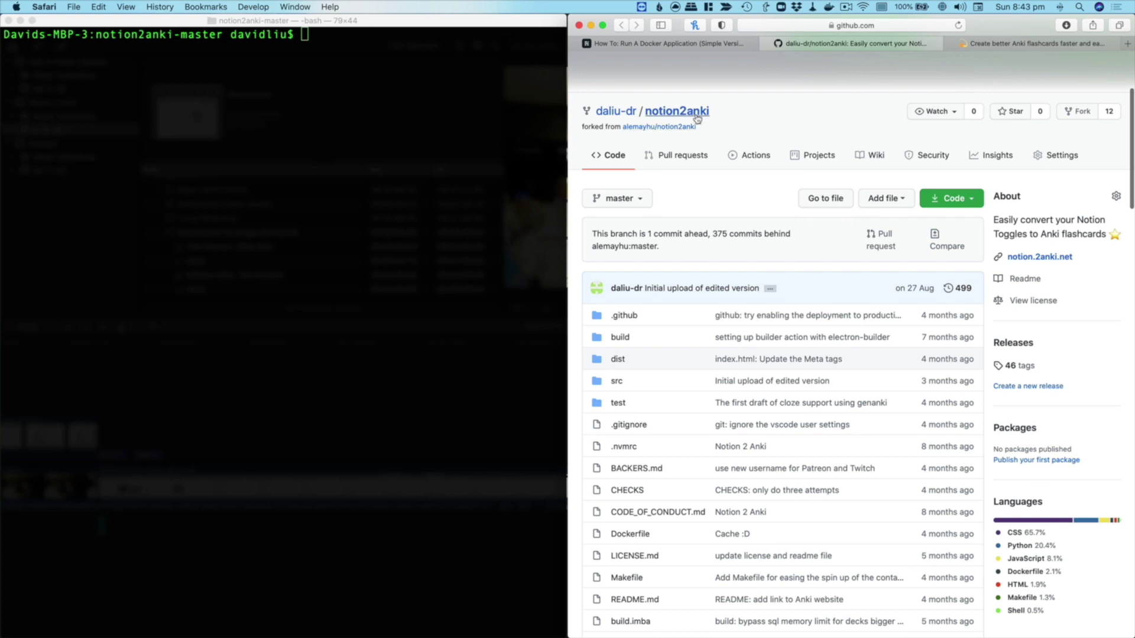
left_click(969, 199)
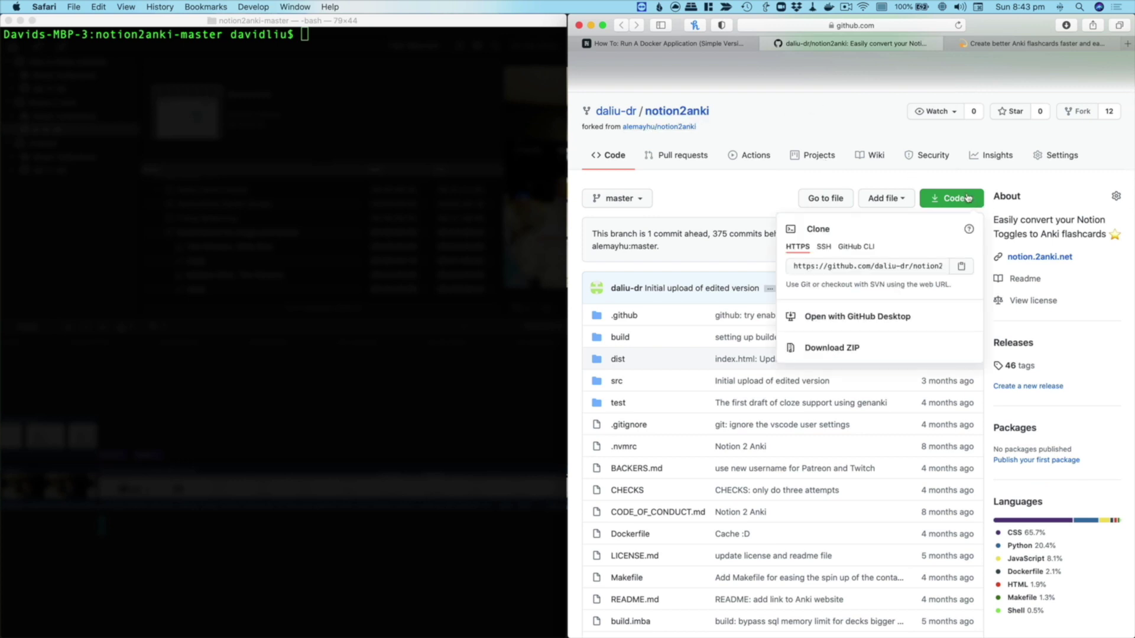
left_click(839, 357)
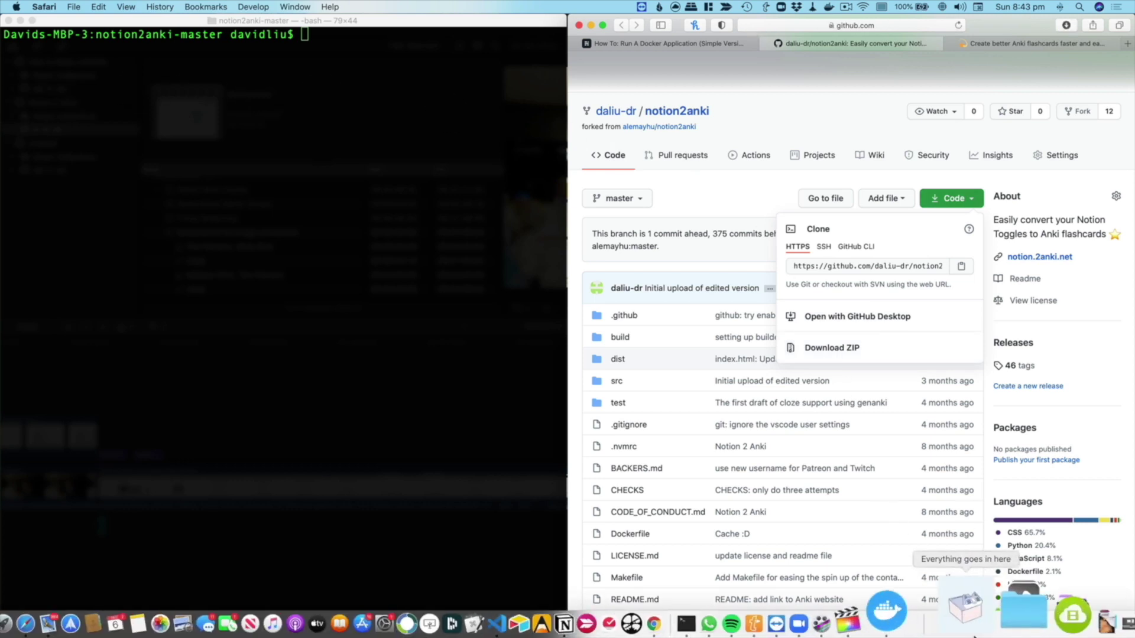
left_click(984, 631)
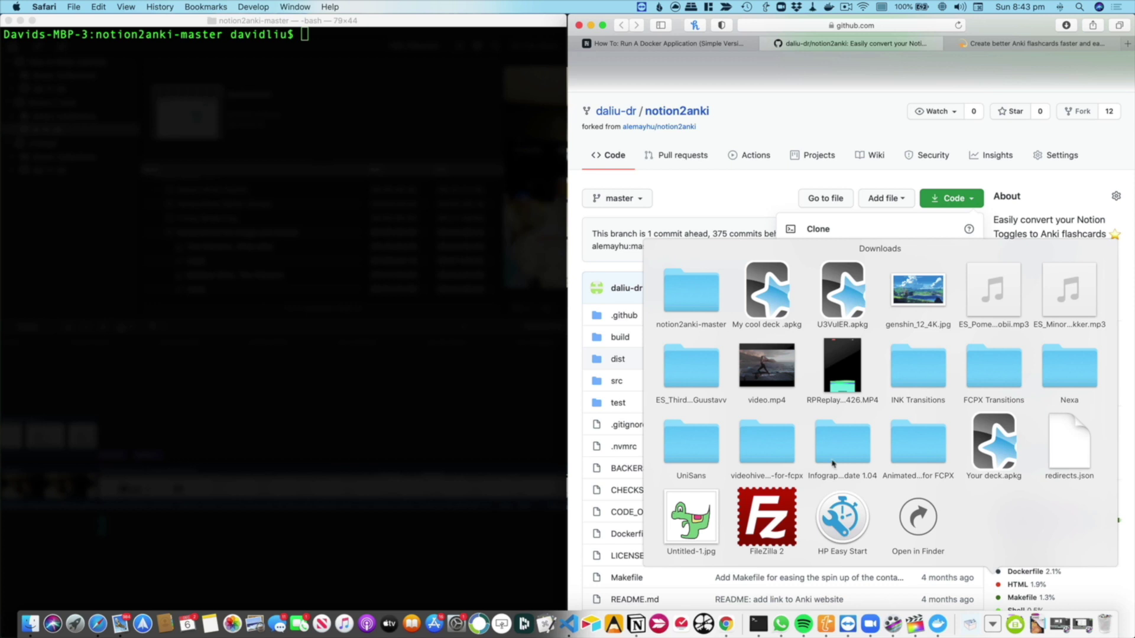
Step: Run cd in Terminal into the Downloads notion2anki-master folder, dragged in from Finder
left_click(918, 517)
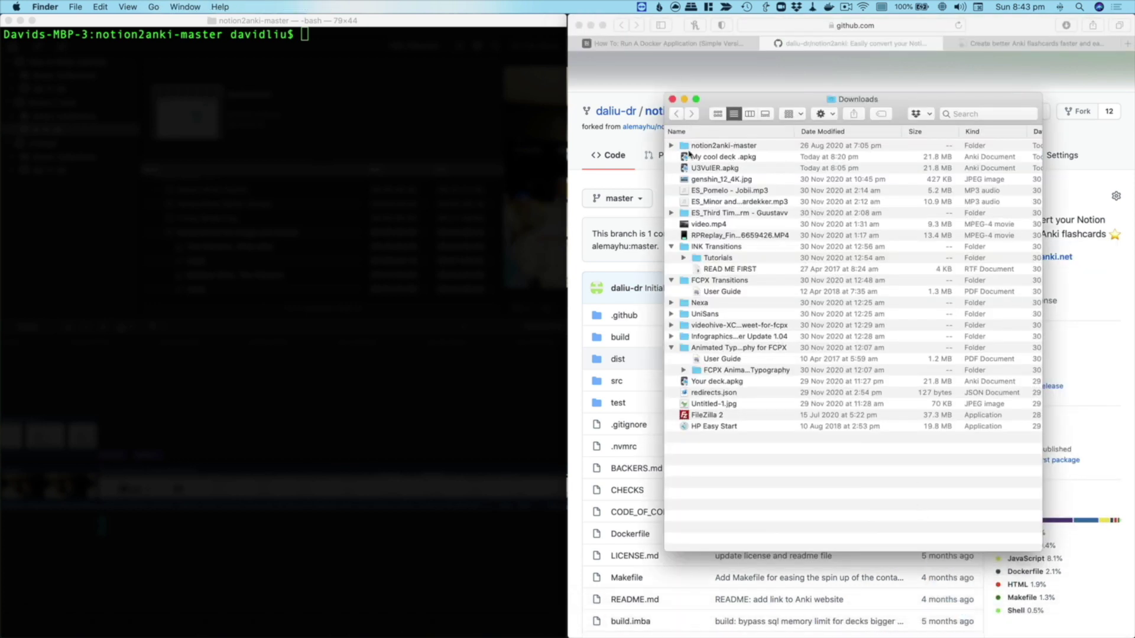
left_click(401, 228)
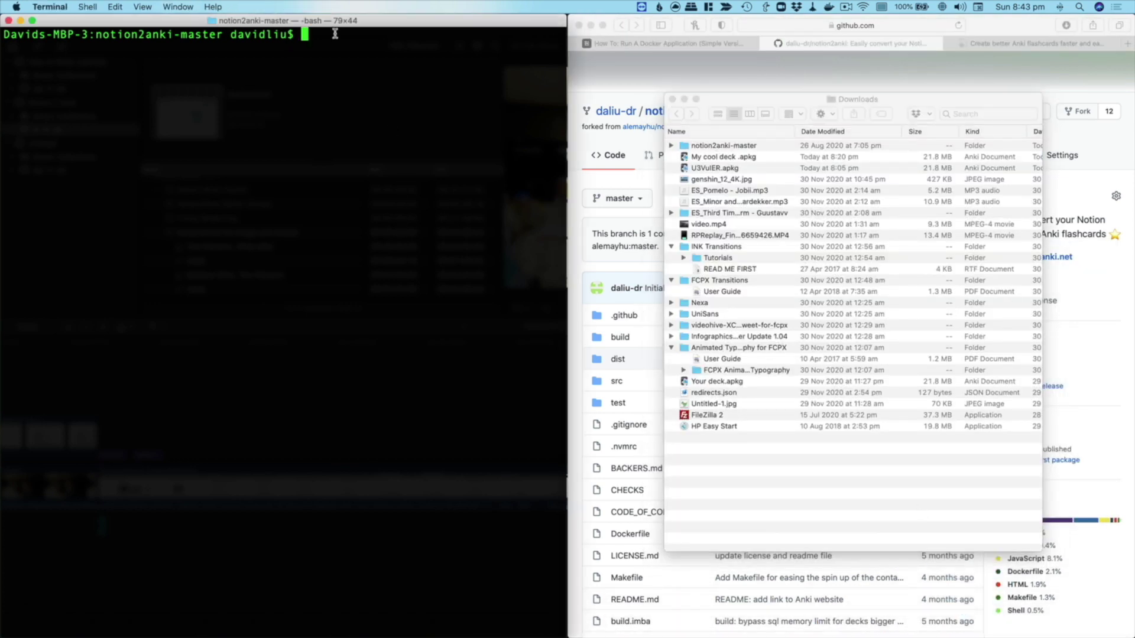
triple_click(333, 63)
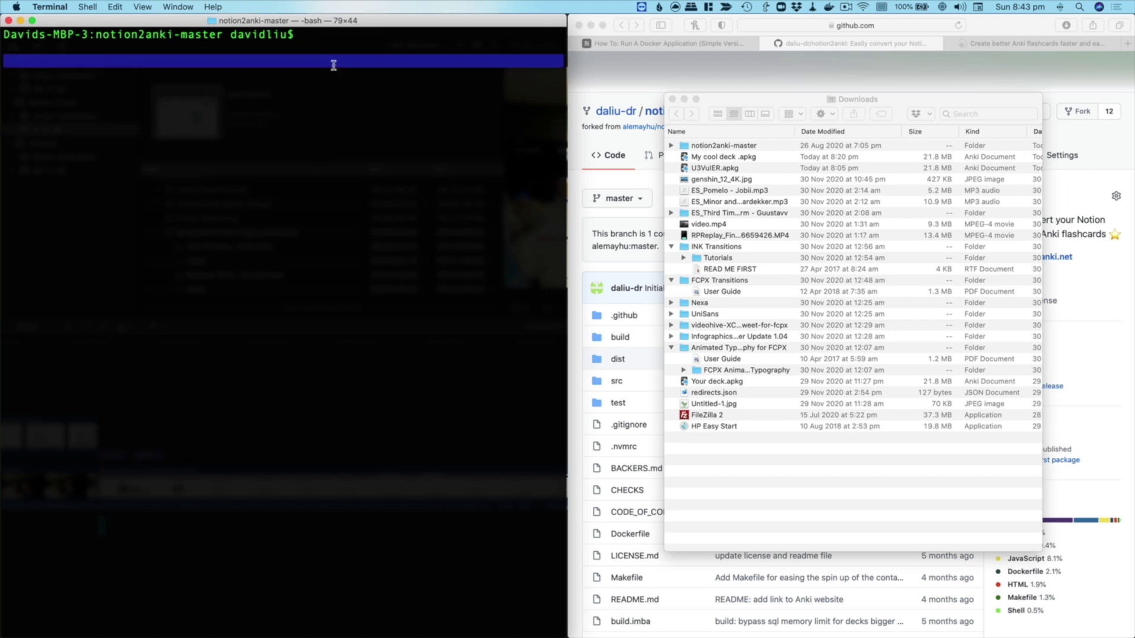
left_click(411, 113)
type("cd")
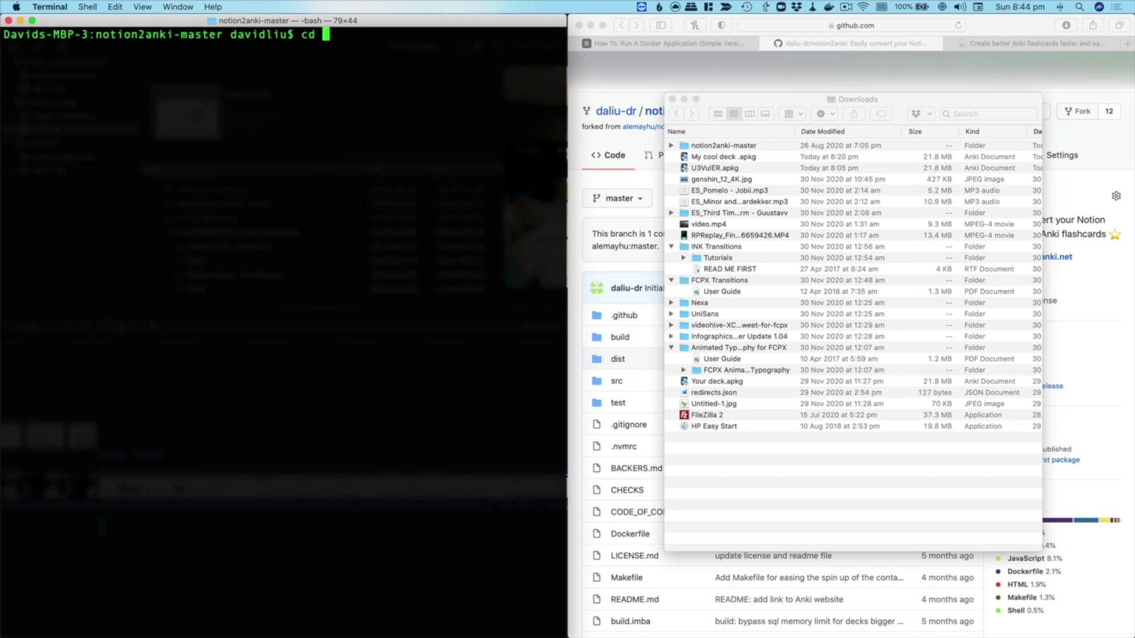
left_click_drag(714, 149, 387, 161)
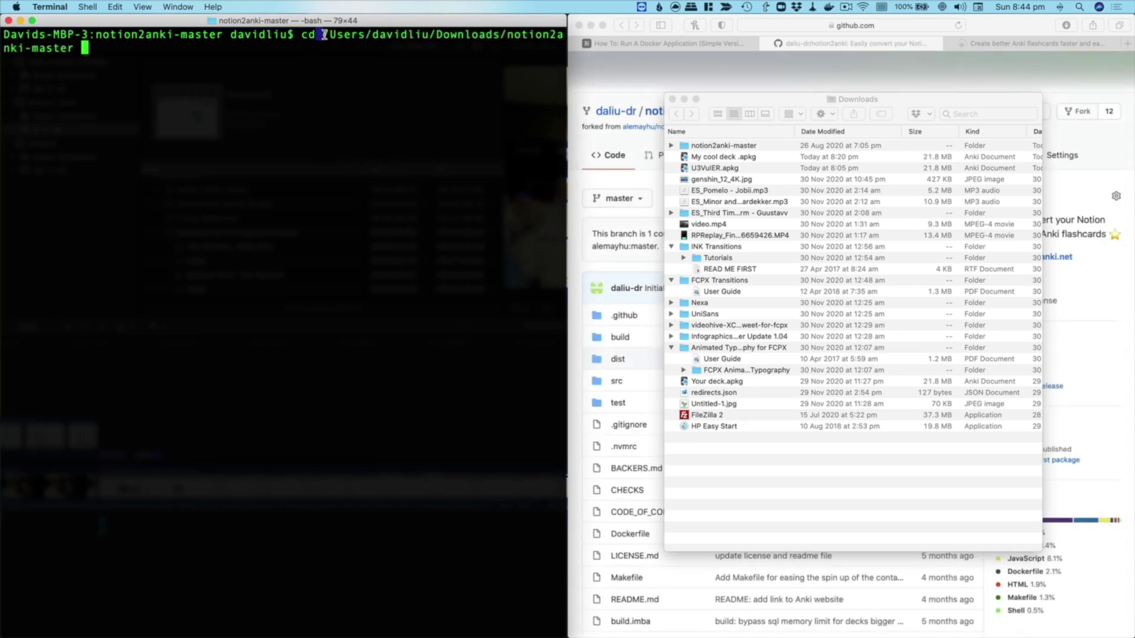
key("Return")
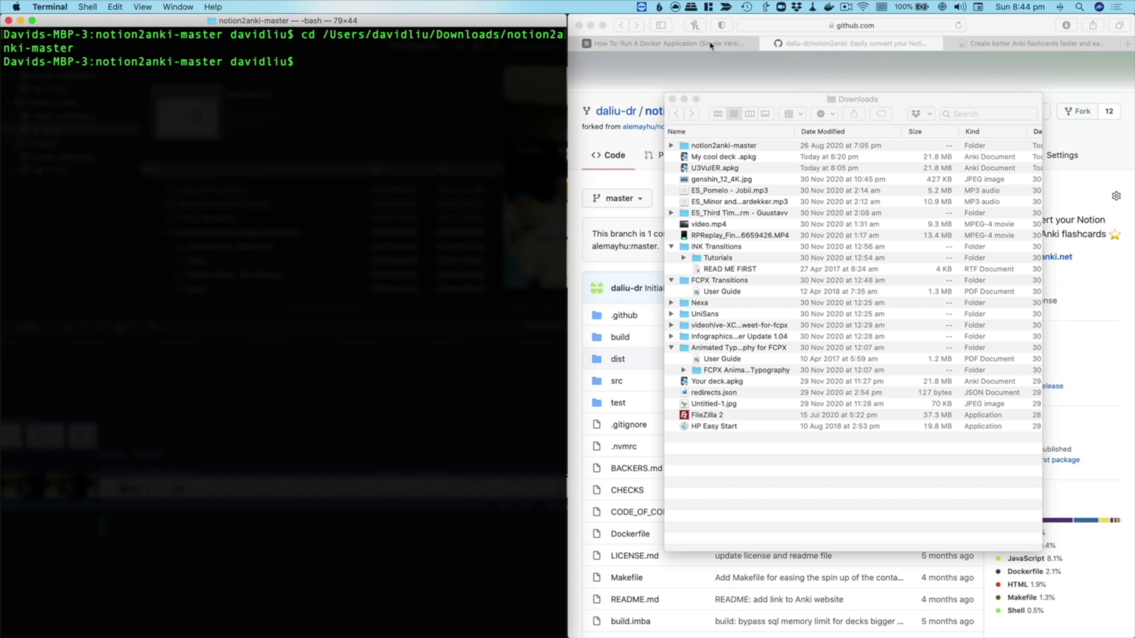
left_click(679, 44)
Step: Copy and run 'docker build --tag notion2anki:1.0 .' in Terminal
scroll(776, 279, "down", 15)
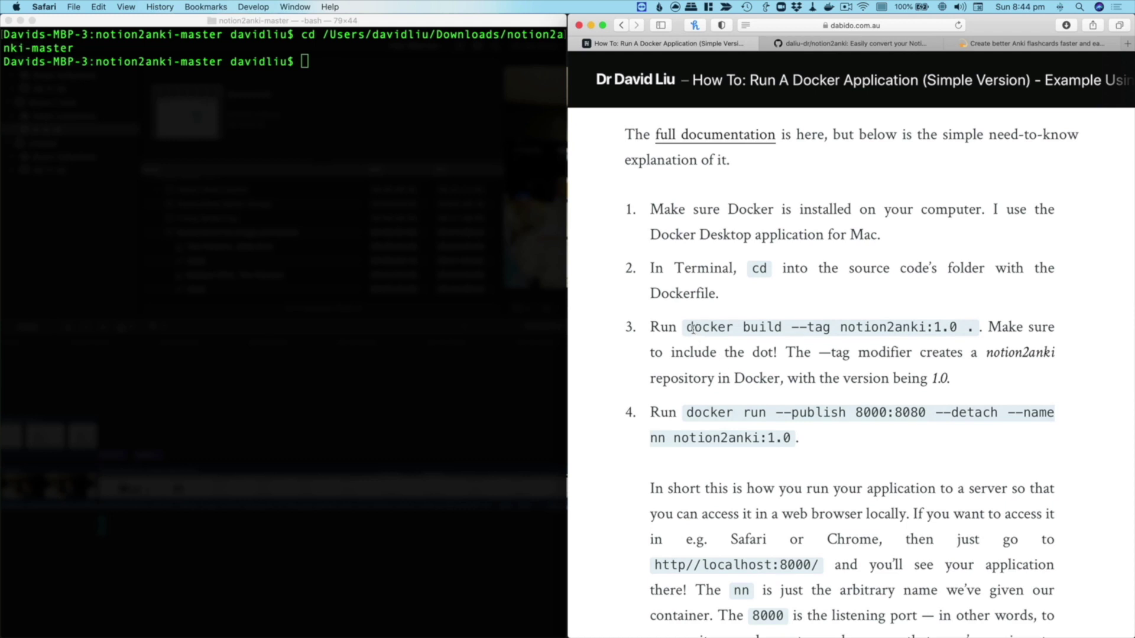
left_click_drag(687, 328, 973, 323)
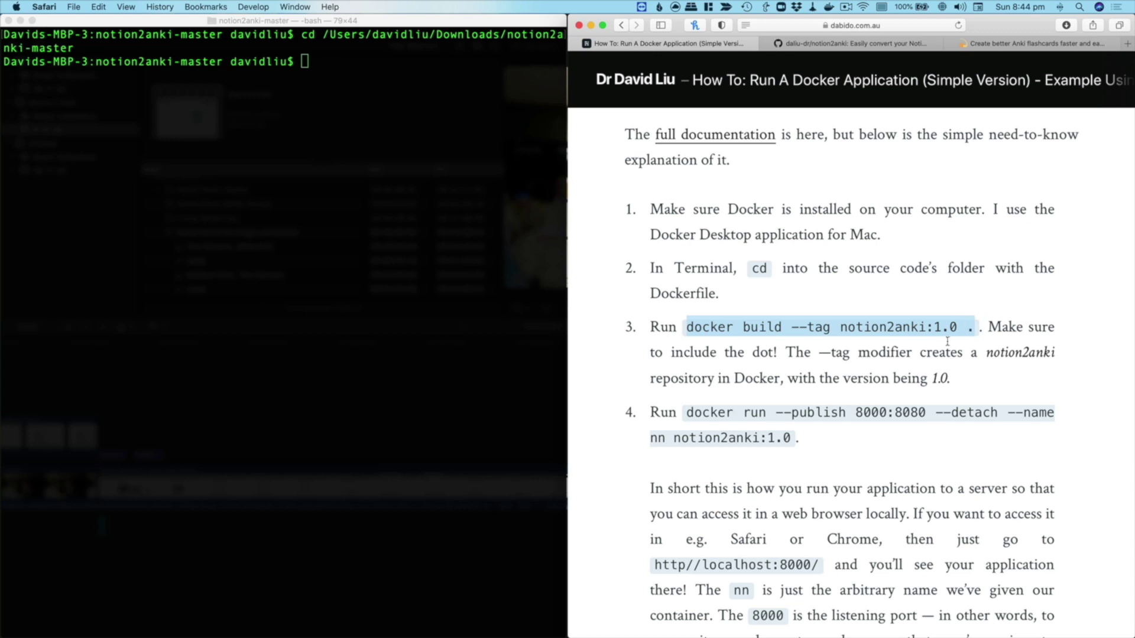
key("super+c")
left_click(515, 89)
key("super+v")
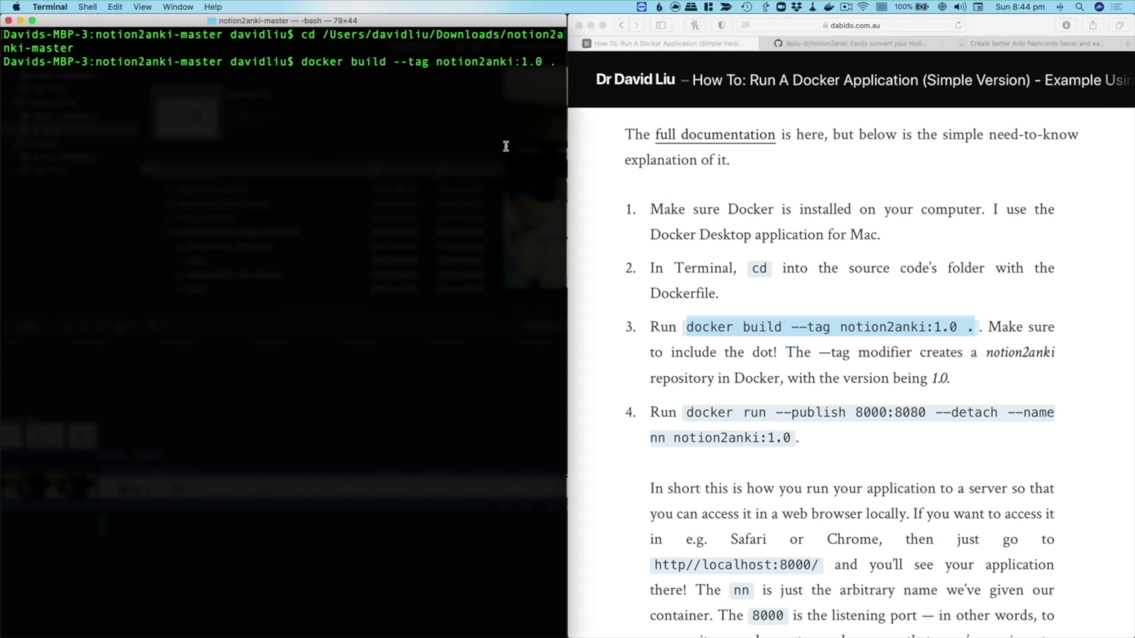
key("Return")
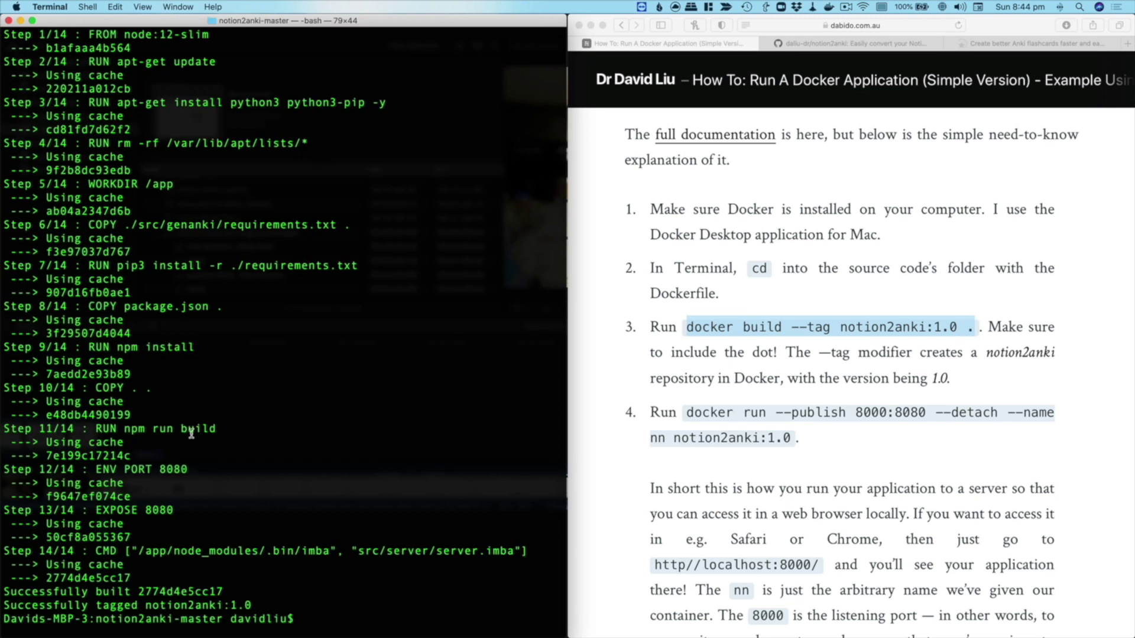
Step: Copy and run the step-4 'docker run --publish 8000:8080' command to start container nn
scroll(691, 449, "down", 1)
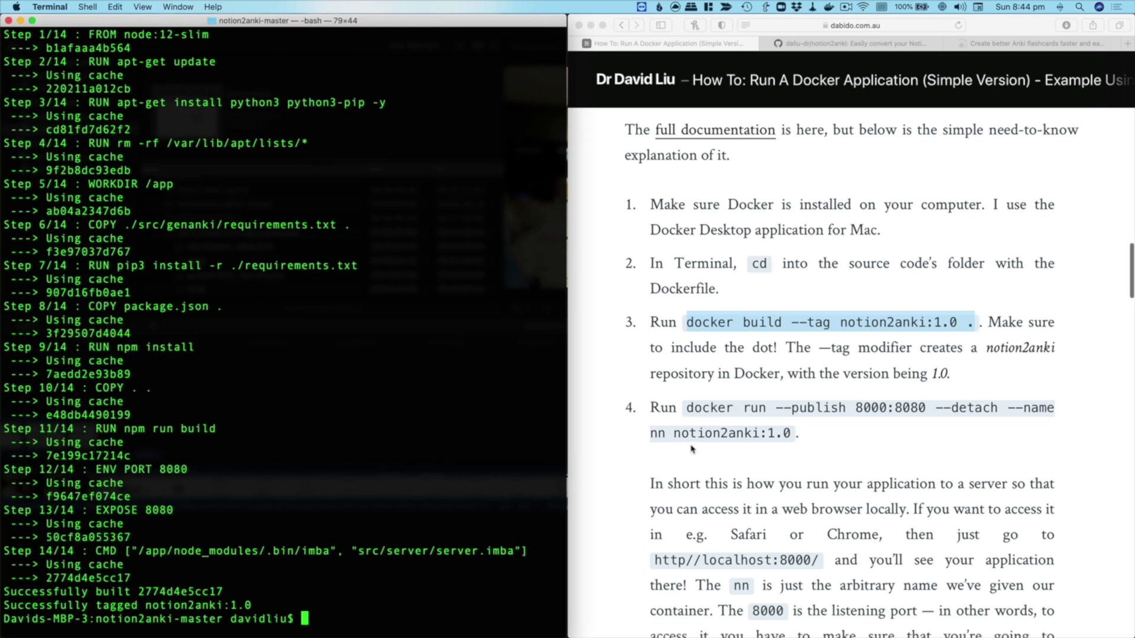
double_click(696, 407)
left_click_drag(698, 407, 791, 433)
key("super+c")
left_click(346, 603)
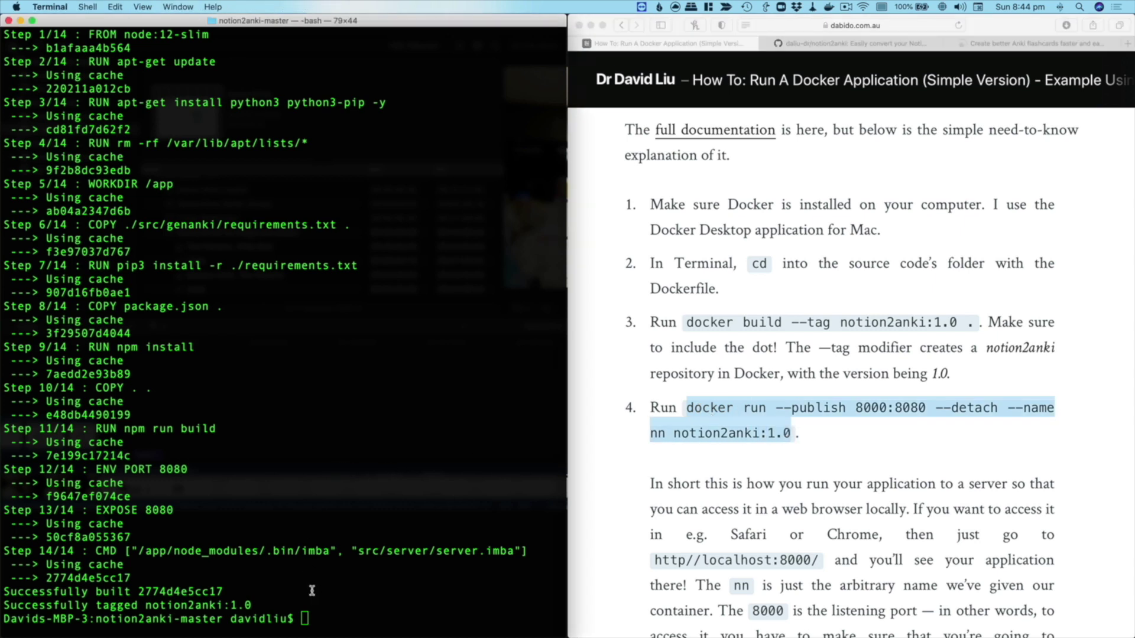
key("super+v")
key("Return")
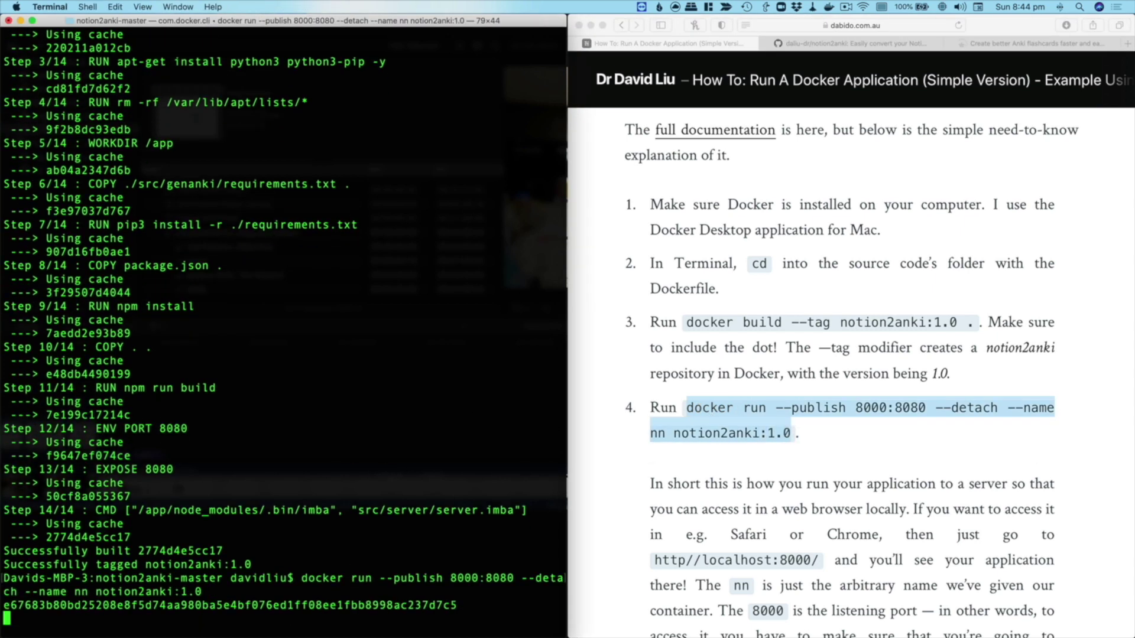
left_click(895, 455)
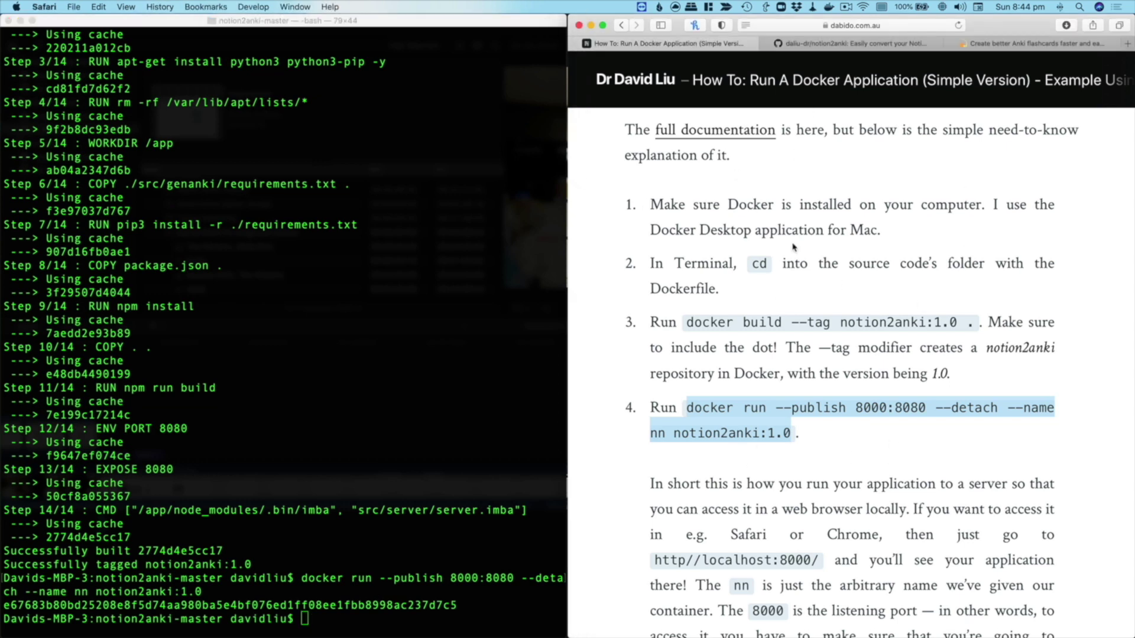
Step: Load localhost:8000 in a new Safari tab and jump to the Get Started options form
key("super+t")
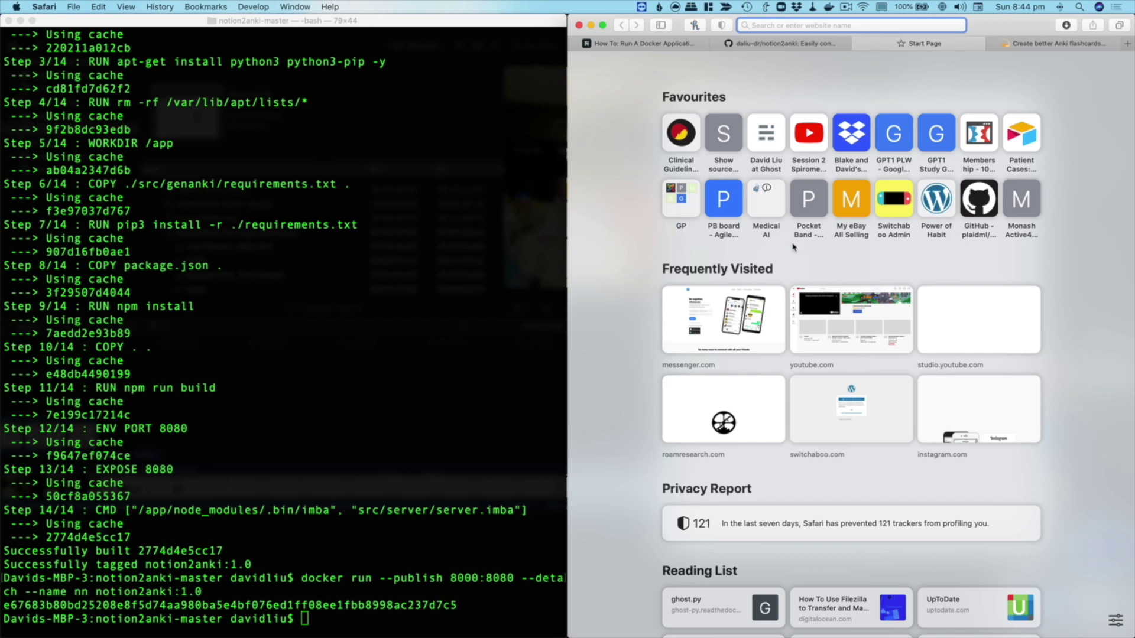
type("localhost:")
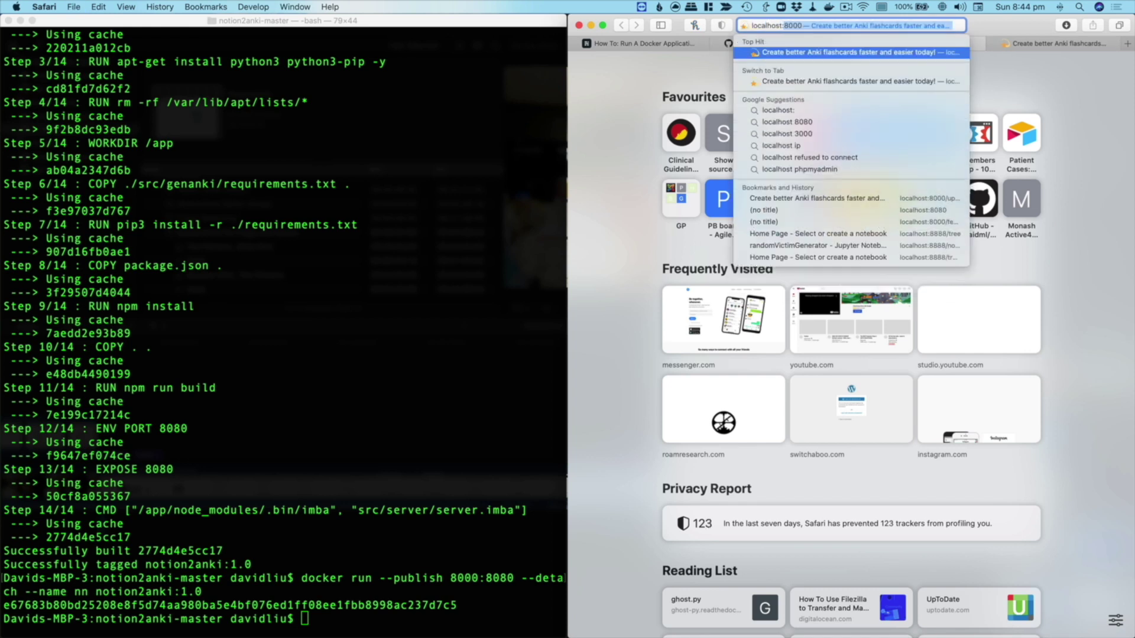
type("8000")
key("Return")
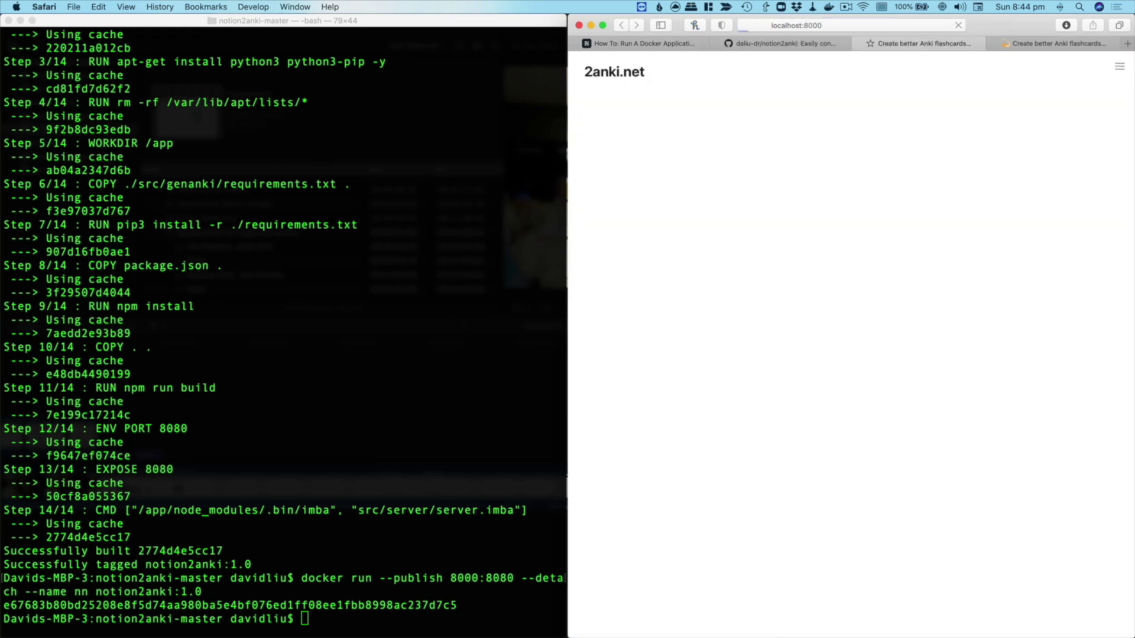
scroll(680, 199, "down", 3)
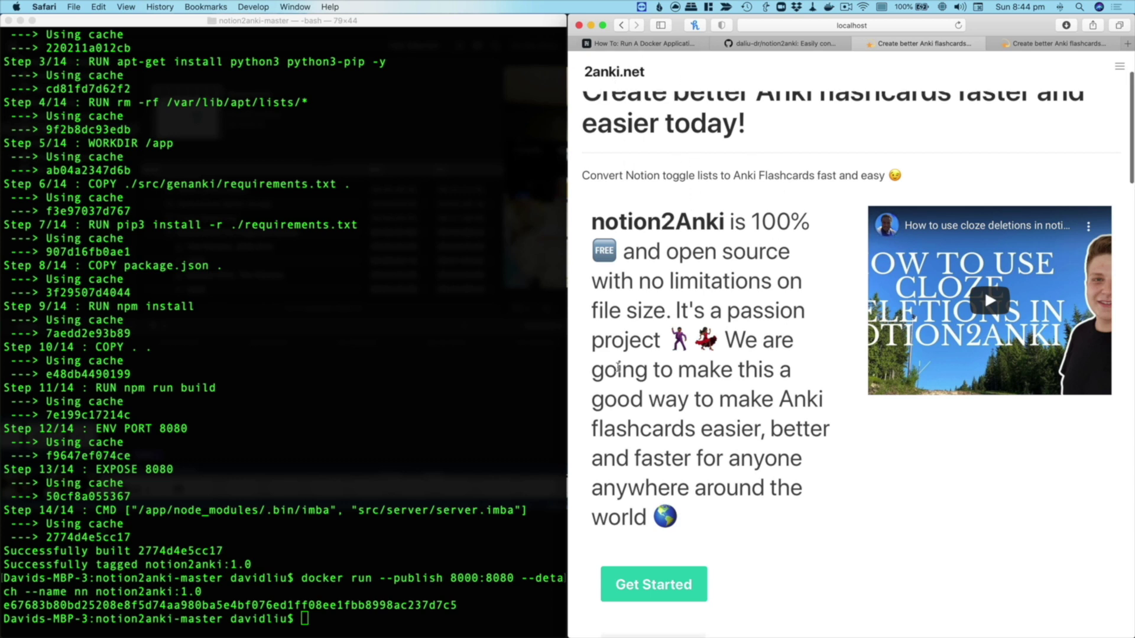
scroll(655, 508, "down", 1)
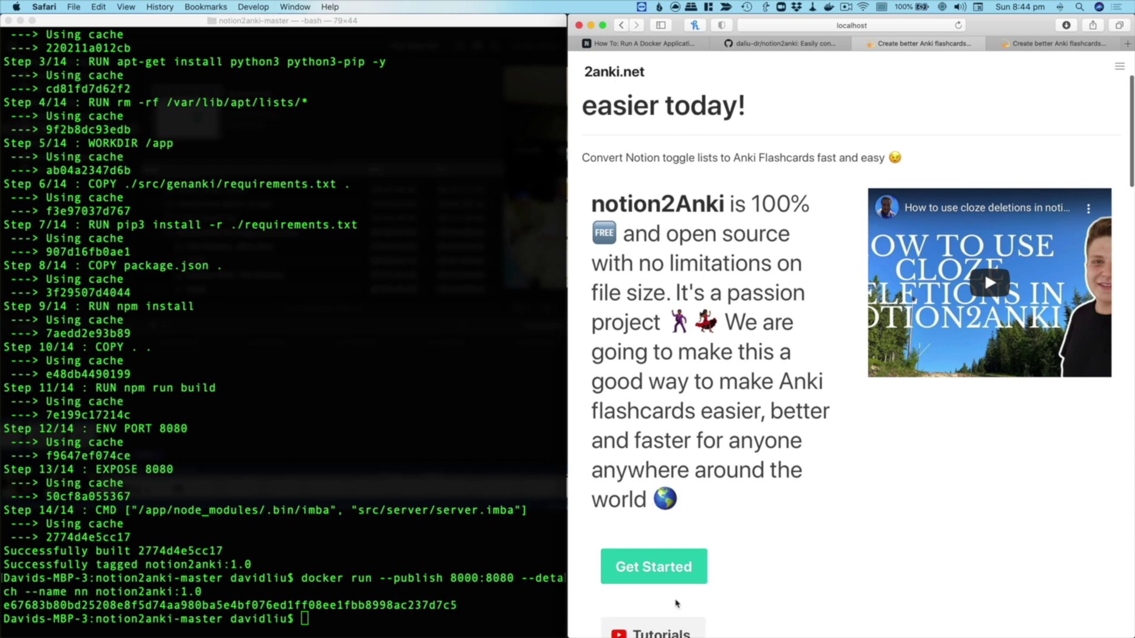
left_click(662, 565)
Step: Name the deck 'My coolest deck', choose the largest font and Close nested toggles
left_click(674, 271)
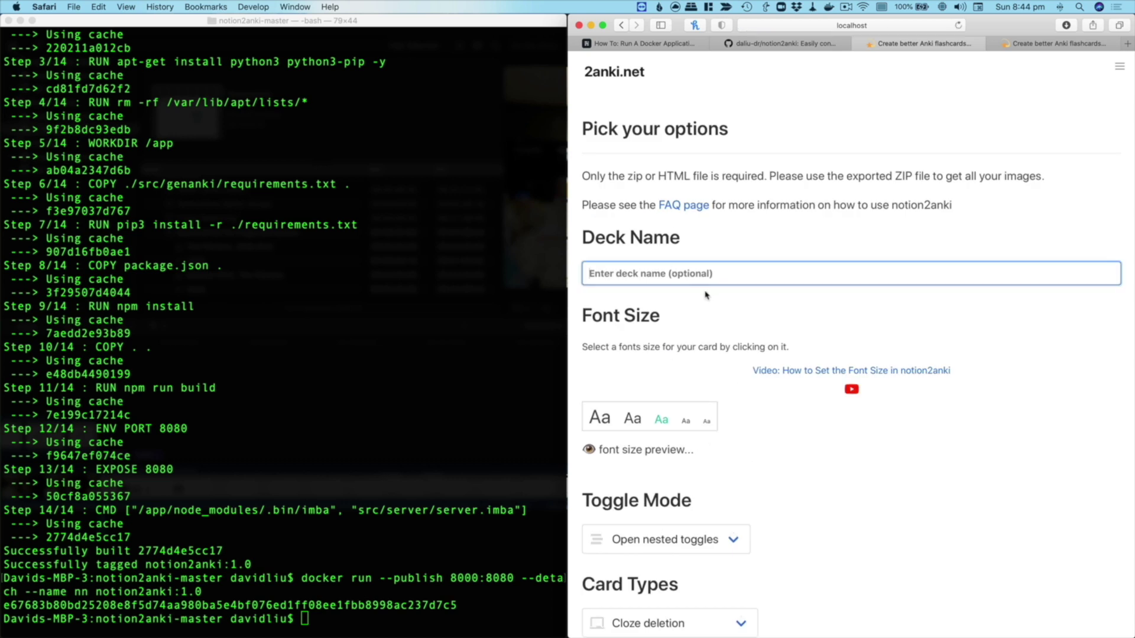
type("My coo")
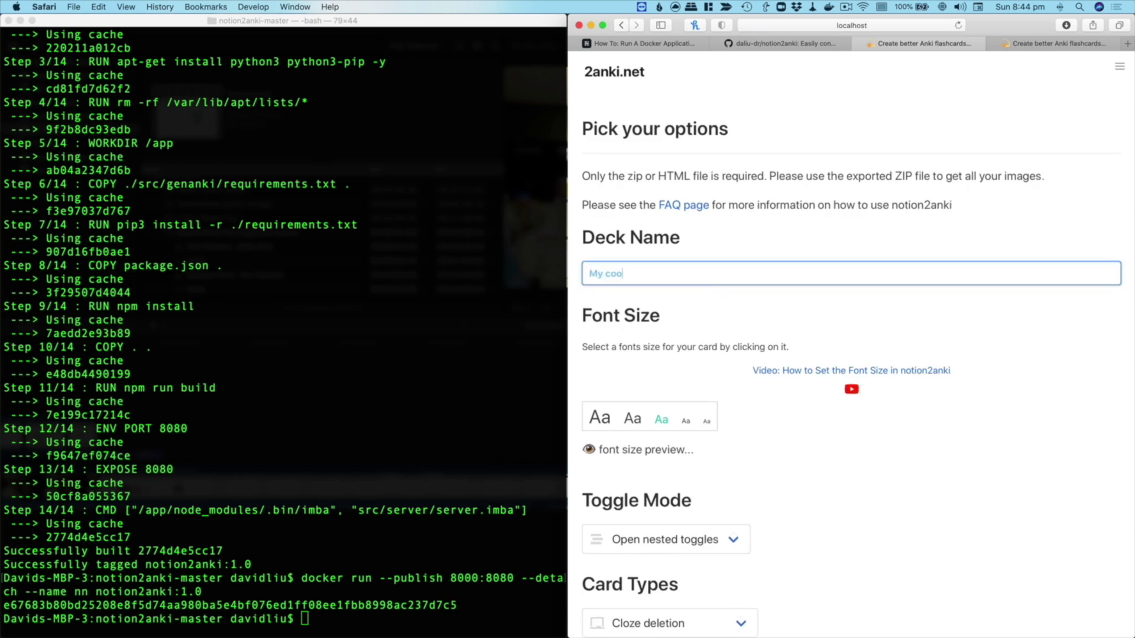
type("lest deck")
scroll(603, 296, "down", 3)
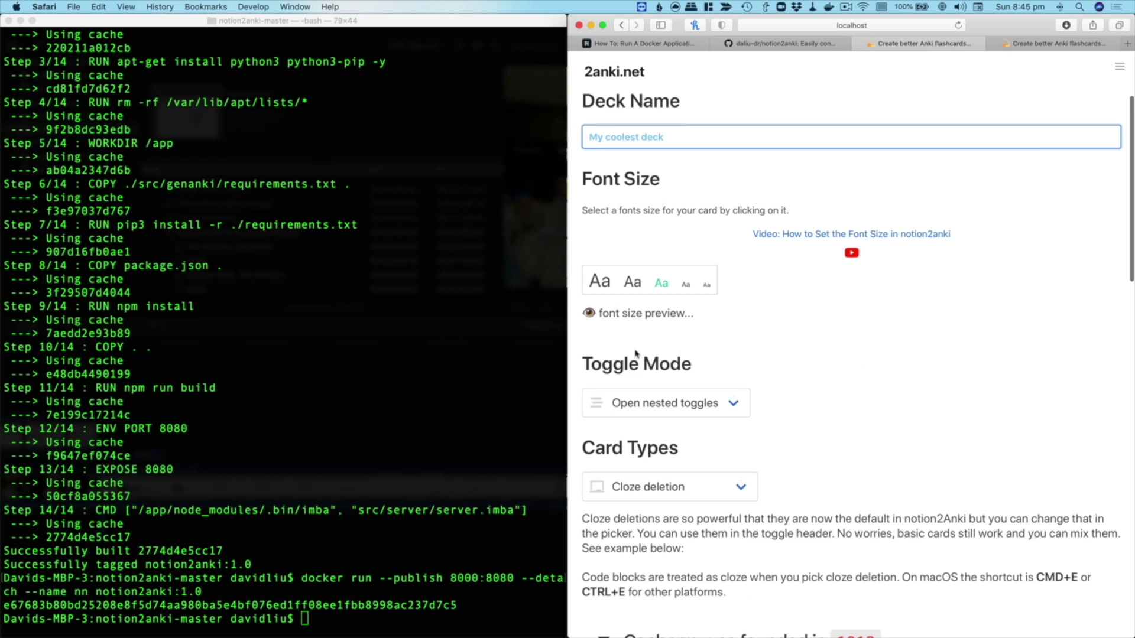
left_click(599, 278)
left_click(681, 401)
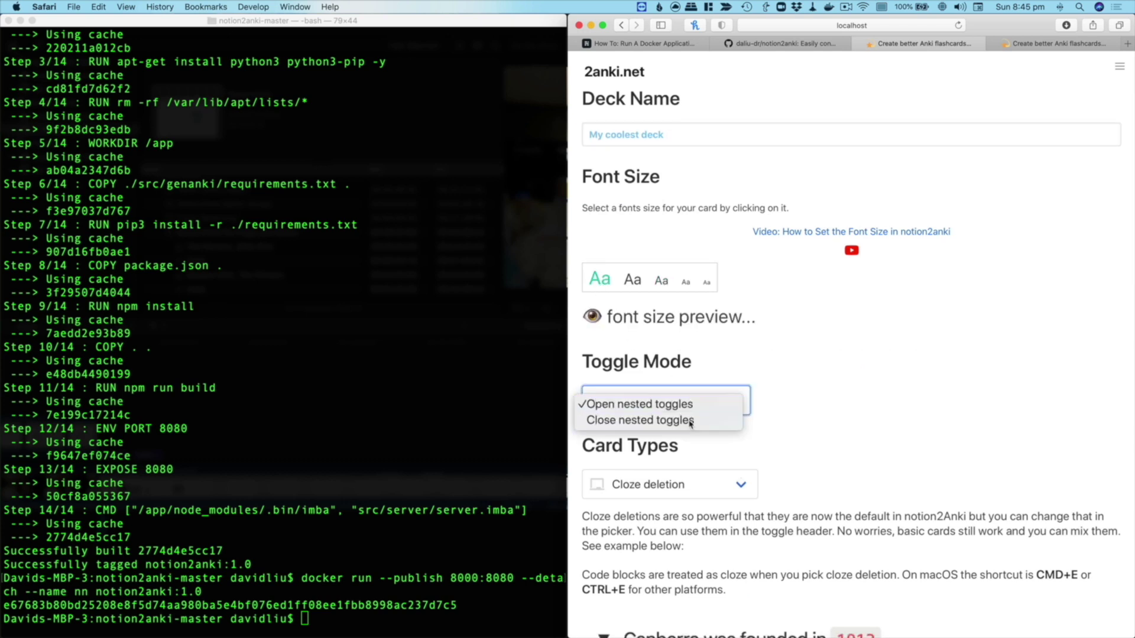
left_click(693, 419)
Step: Upload the most recent Notion export zip, convert it, and download the deck
scroll(785, 423, "down", 8)
scroll(794, 402, "down", 5)
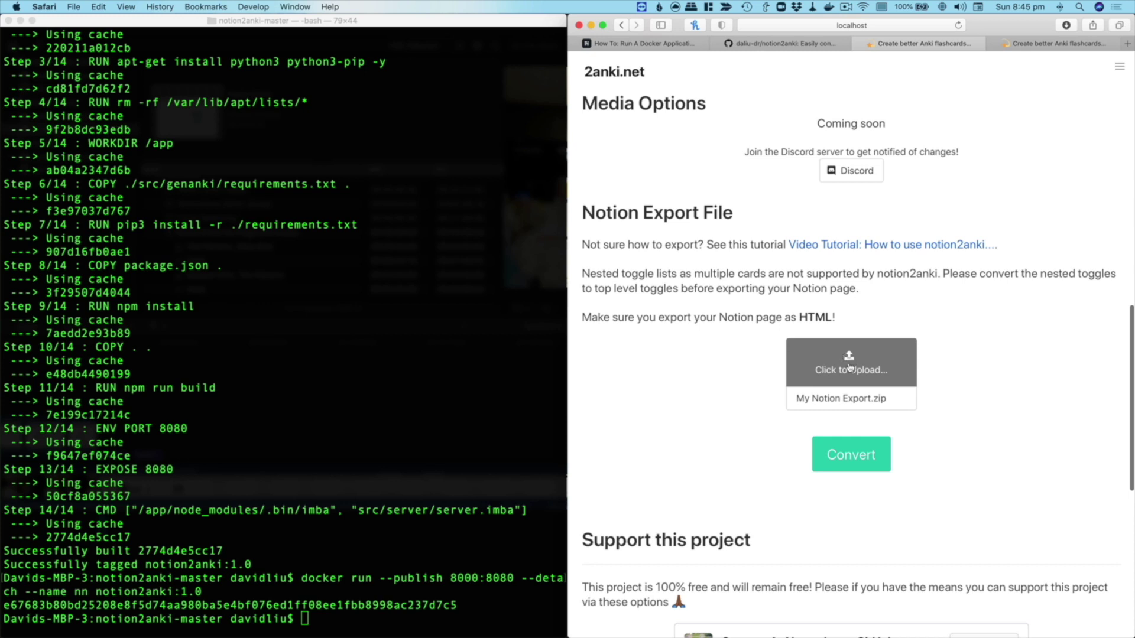
left_click(849, 368)
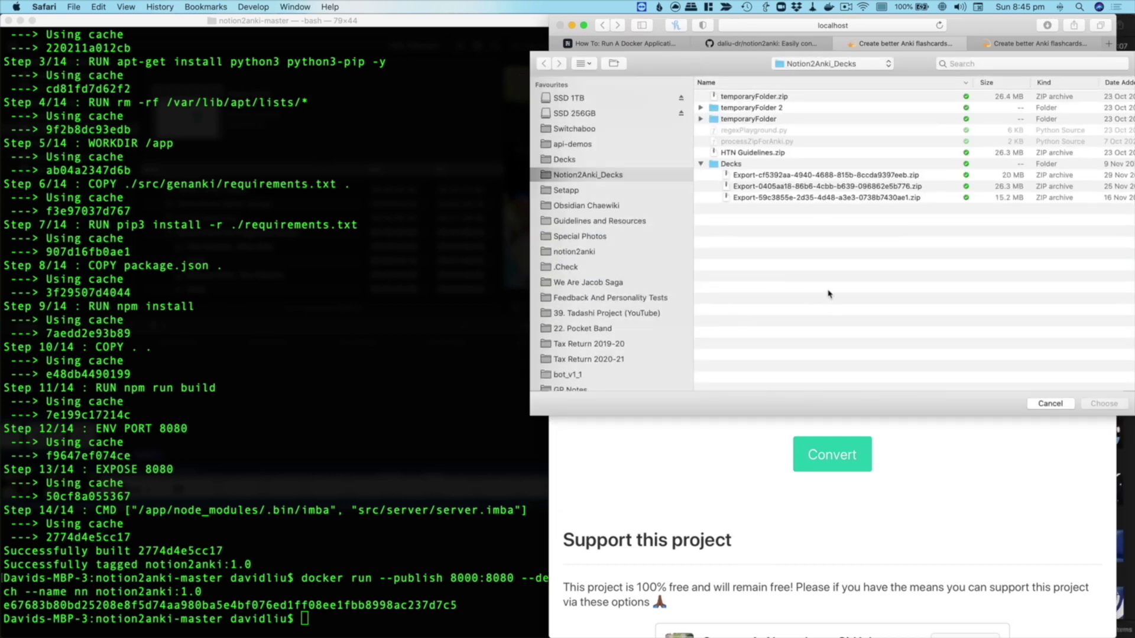
left_click(748, 176)
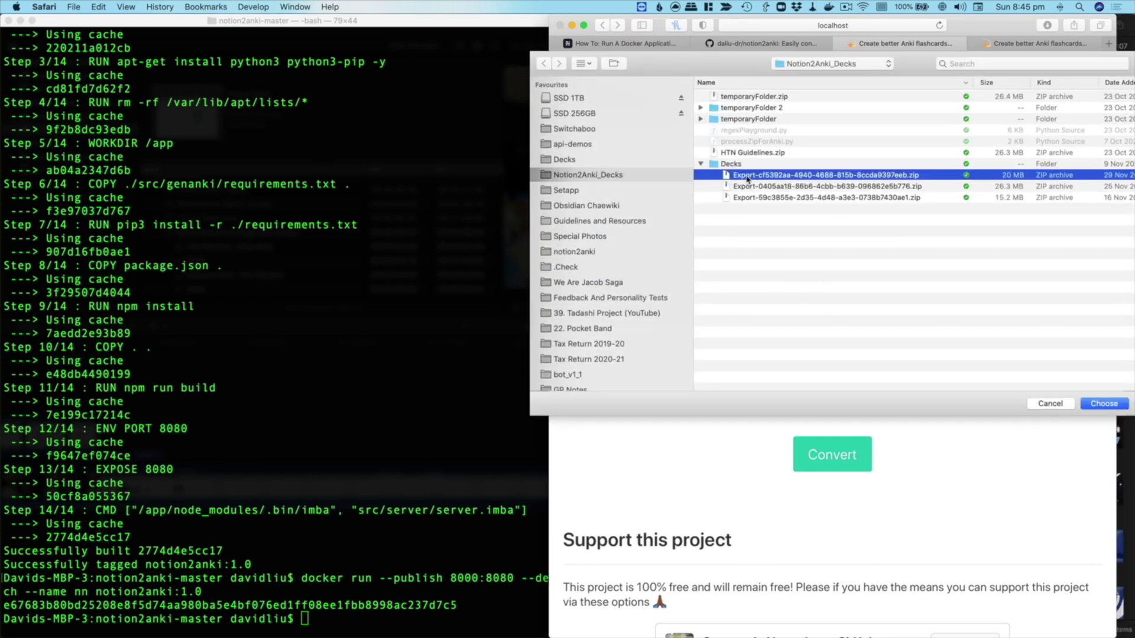
double_click(752, 177)
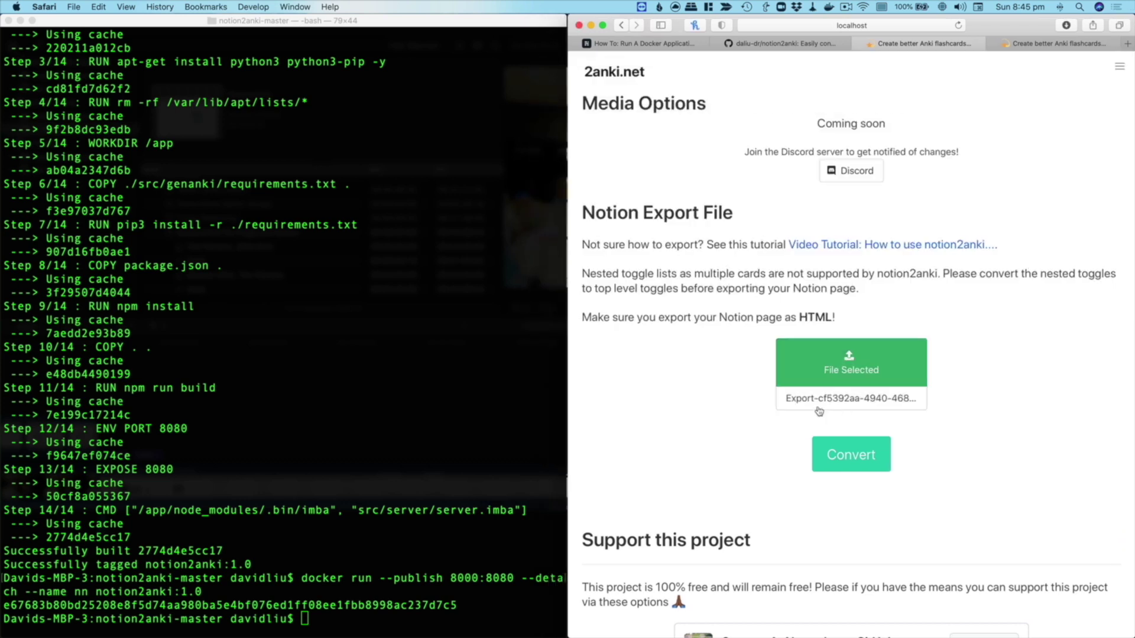
left_click(816, 454)
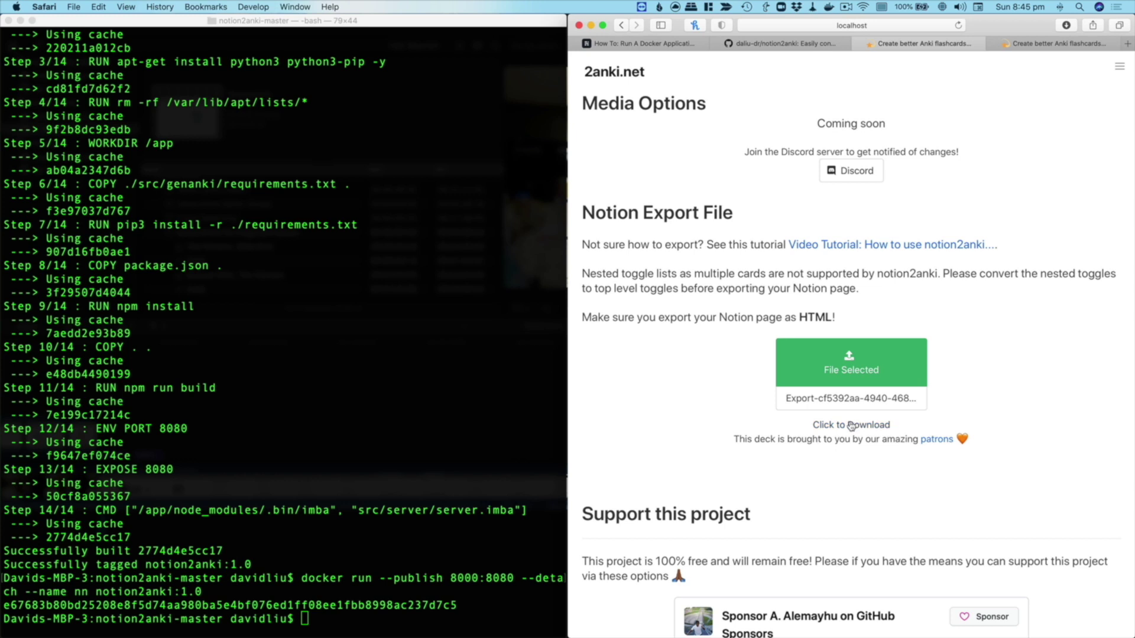
left_click(851, 426)
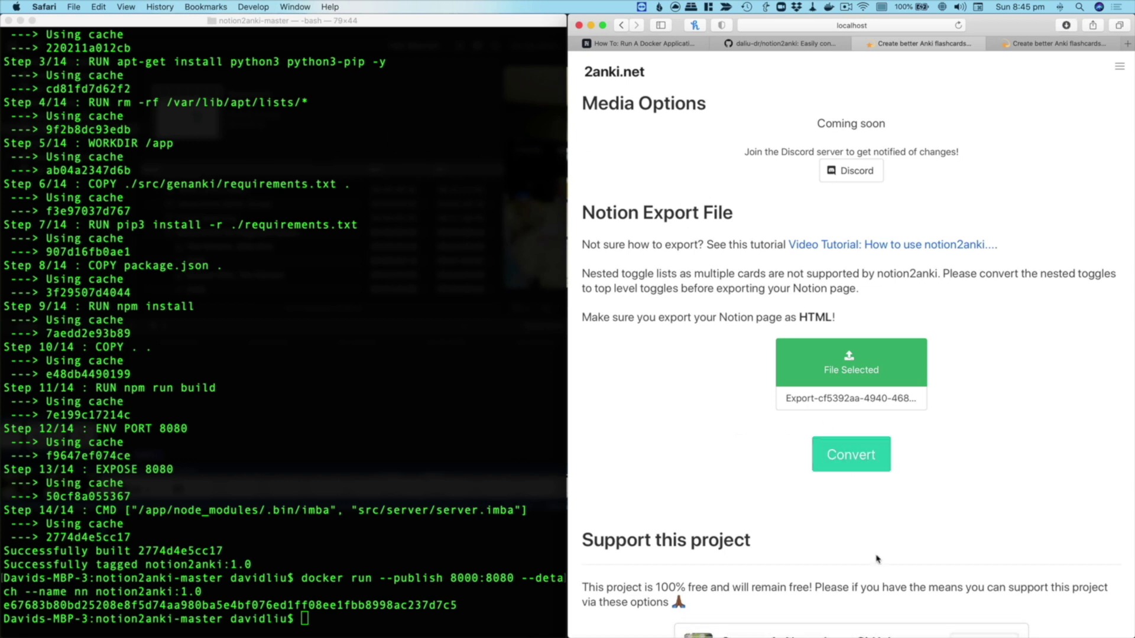
Step: Import the downloaded .apkg into the Notion2Anki profile, adding My cool deck with 4 new cards
left_click(993, 626)
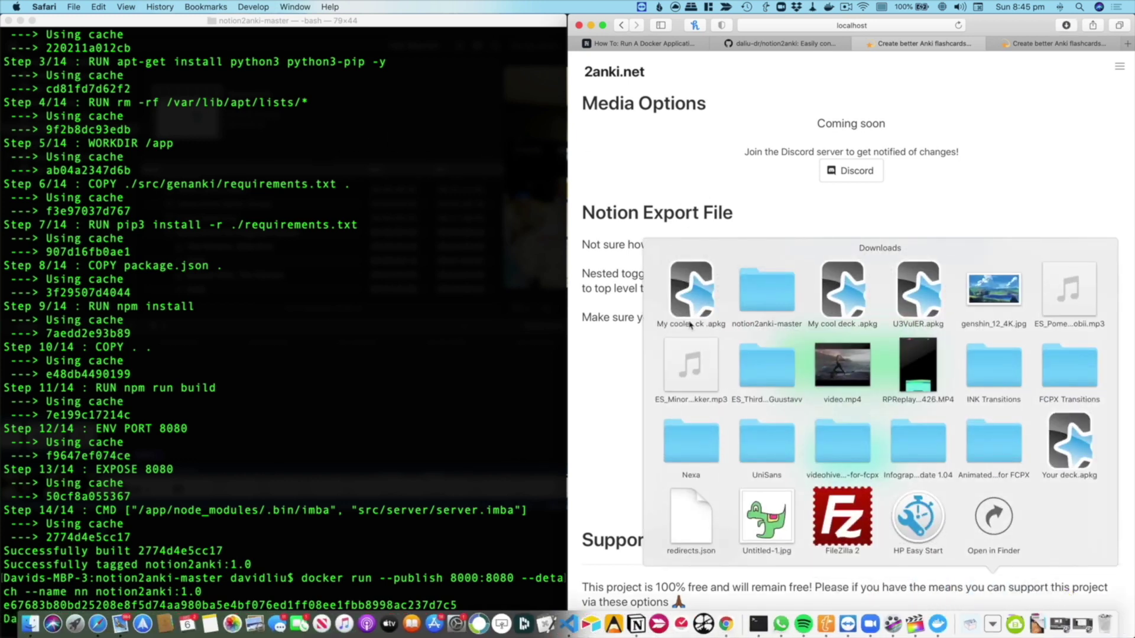
left_click(695, 289)
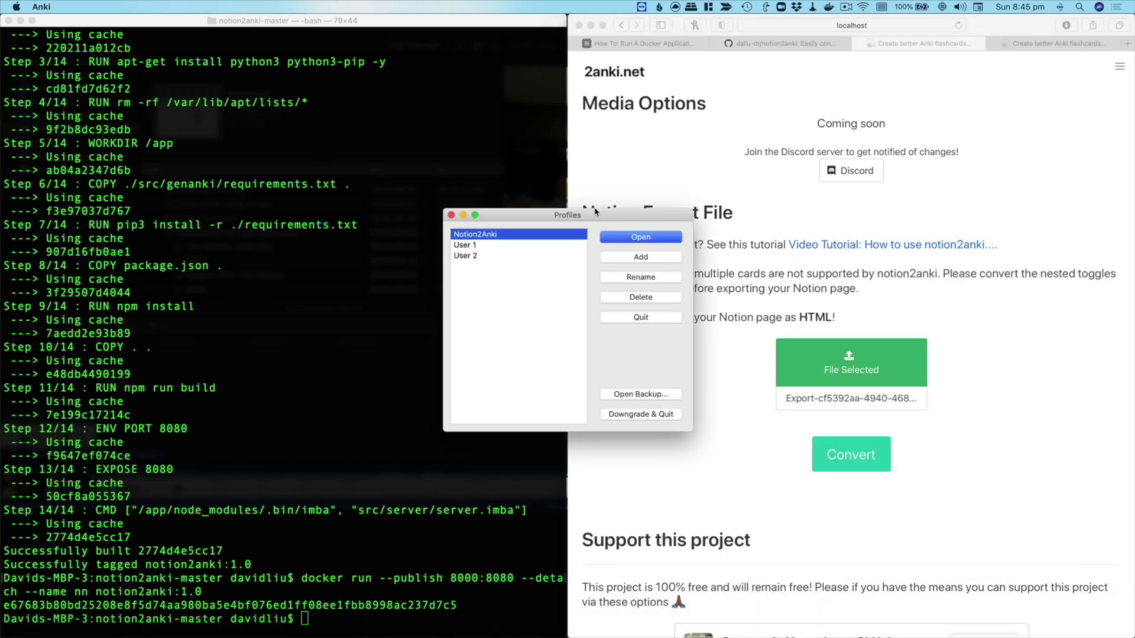
left_click(613, 236)
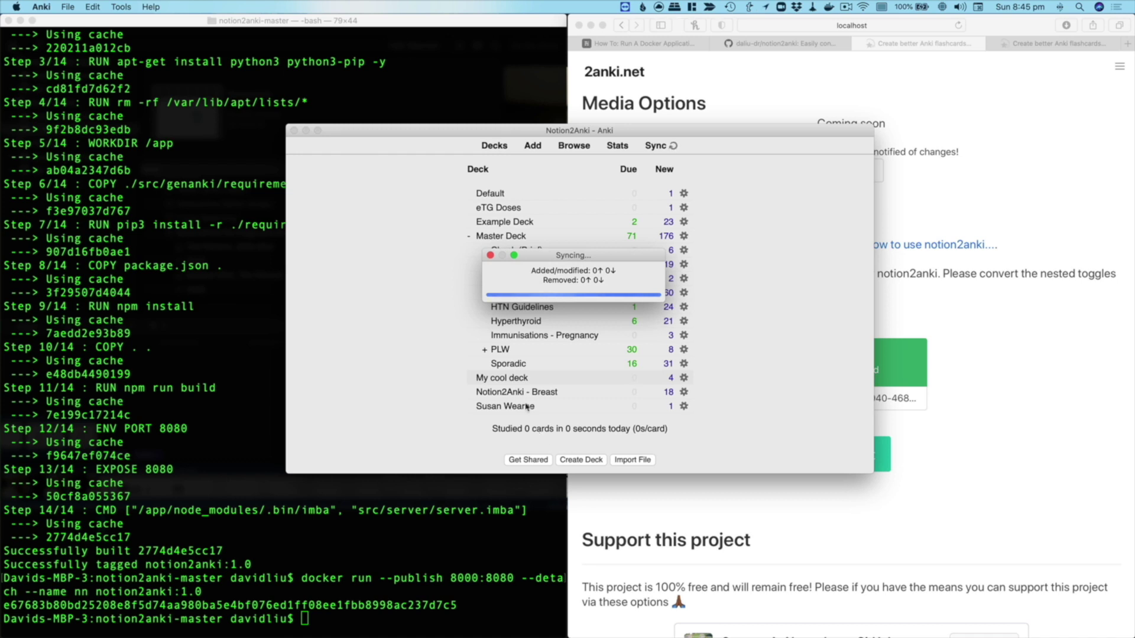
left_click(678, 370)
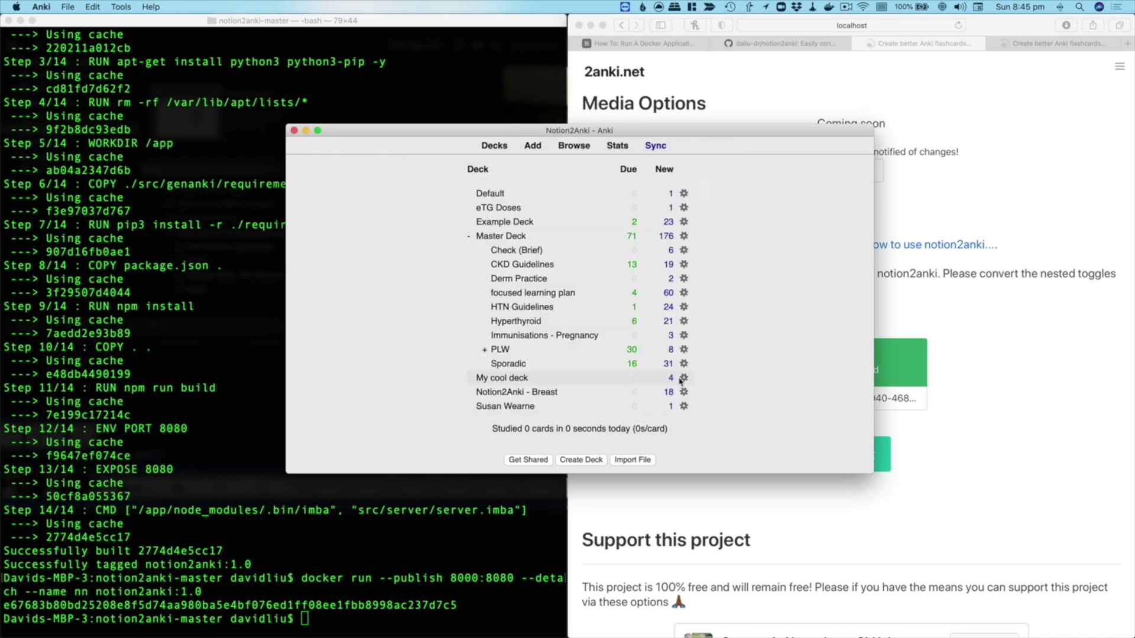